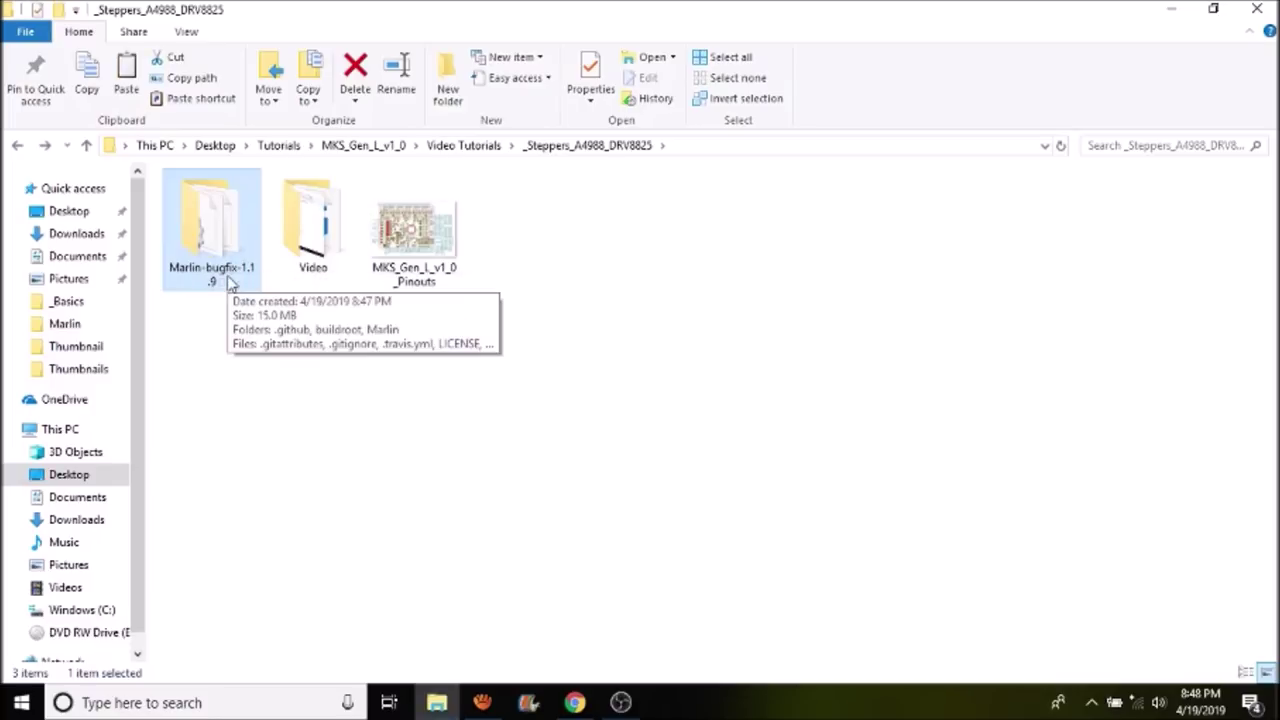
Step: Open the boards header file from the Marlin folder inside Marlin-bugfix-1.1.9
{"action": "double_click", "coordinate": [229, 283]}
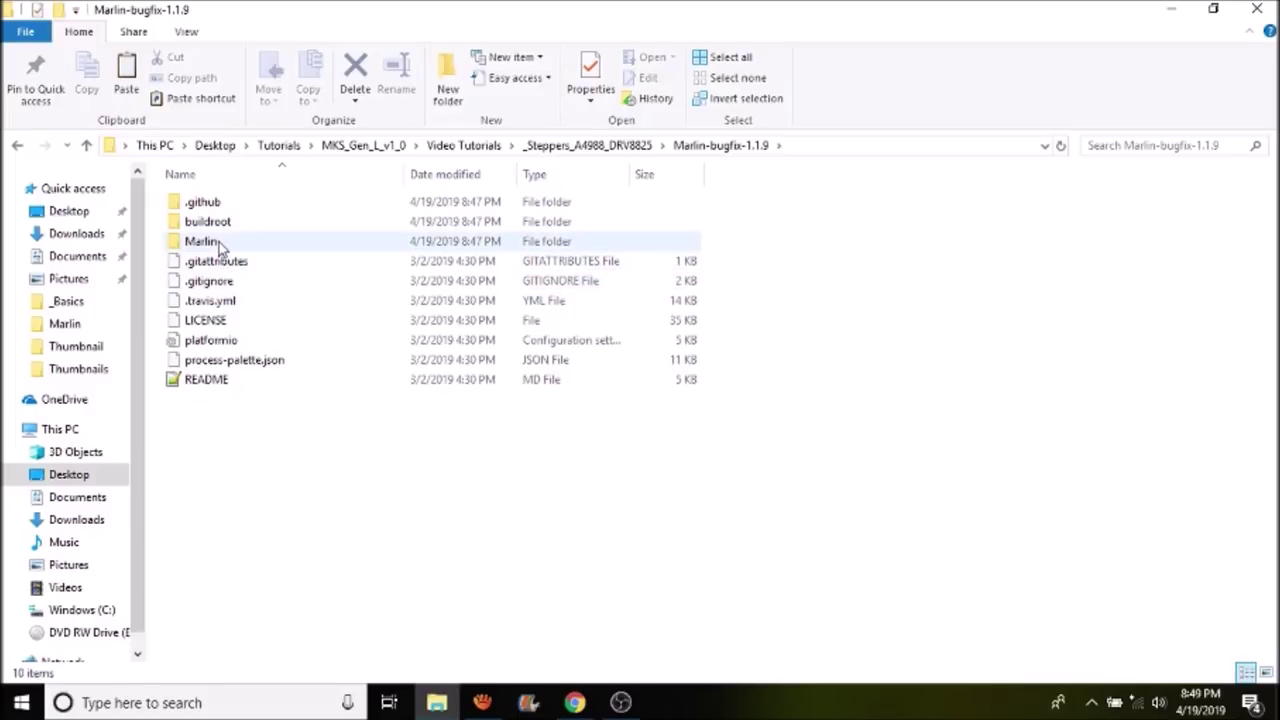
{"action": "double_click", "coordinate": [203, 241]}
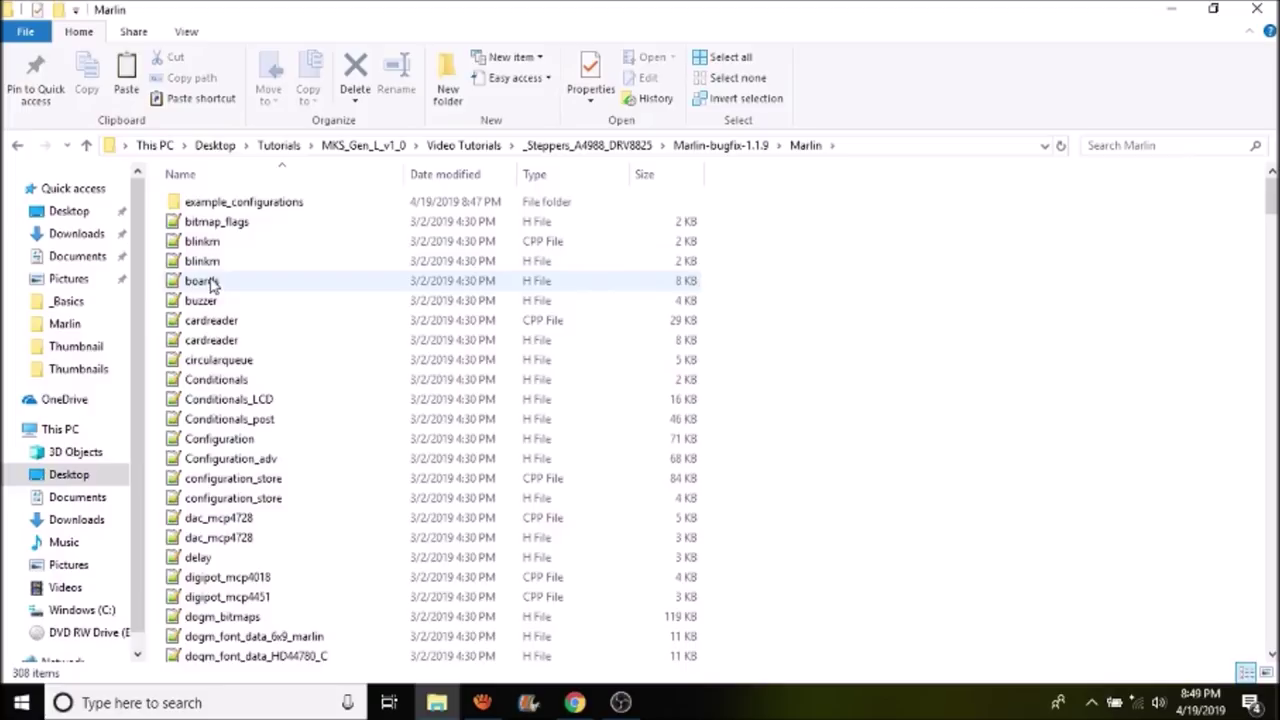
{"action": "double_click", "coordinate": [211, 283]}
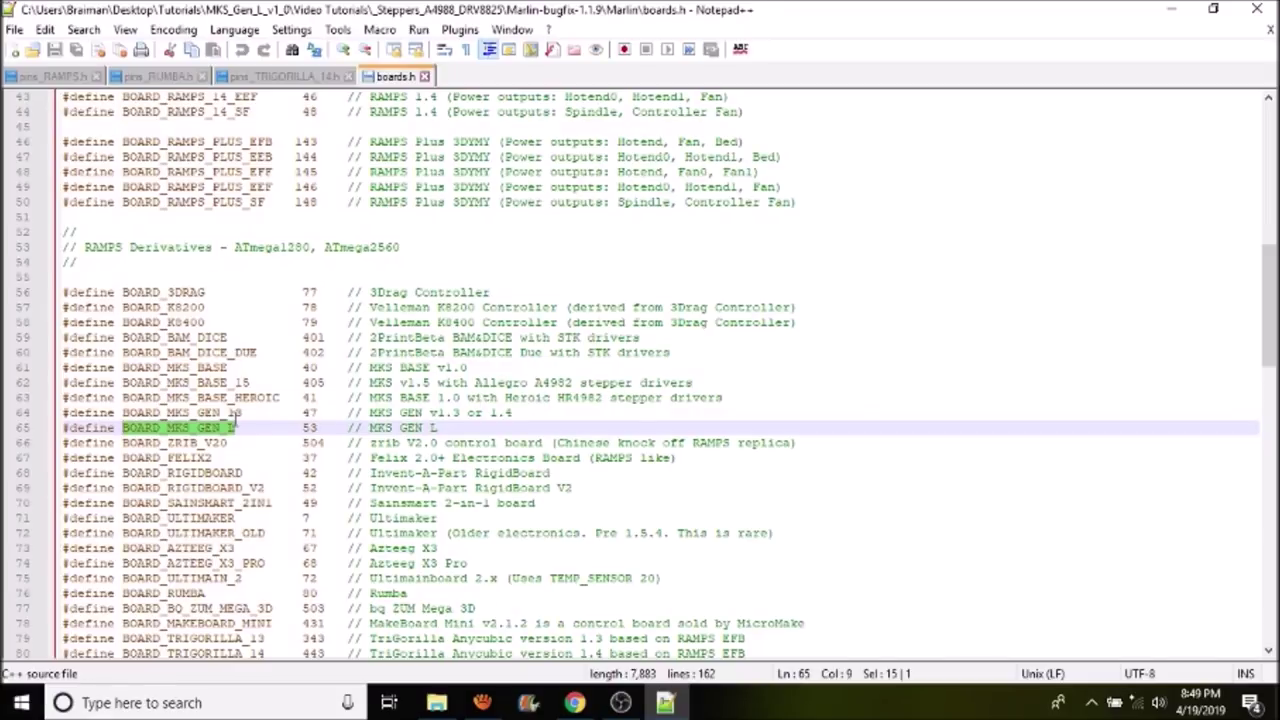
Step: Copy the board name BOARD_MKS_GEN_L from its define line and close boards.h
{"action": "left_click_drag", "start_coordinate": [245, 427], "coordinate": [126, 430]}
{"action": "right_click", "coordinate": [217, 440]}
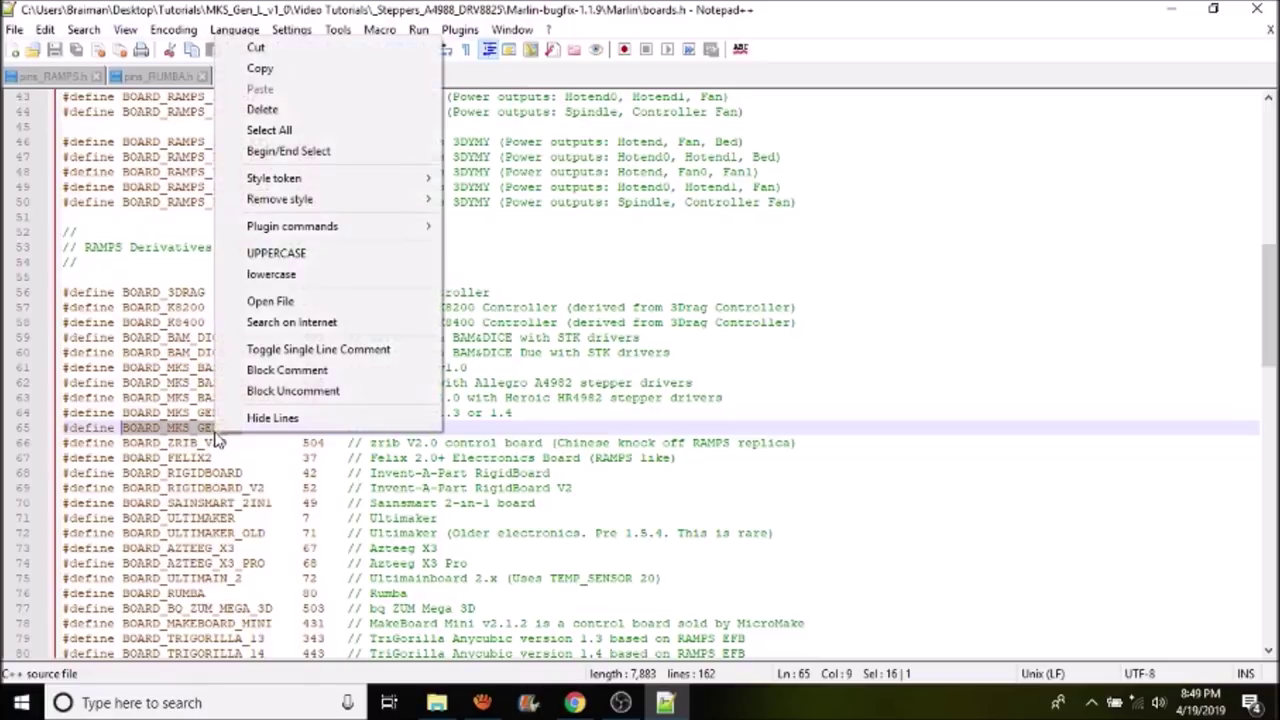
{"action": "left_click", "coordinate": [345, 70]}
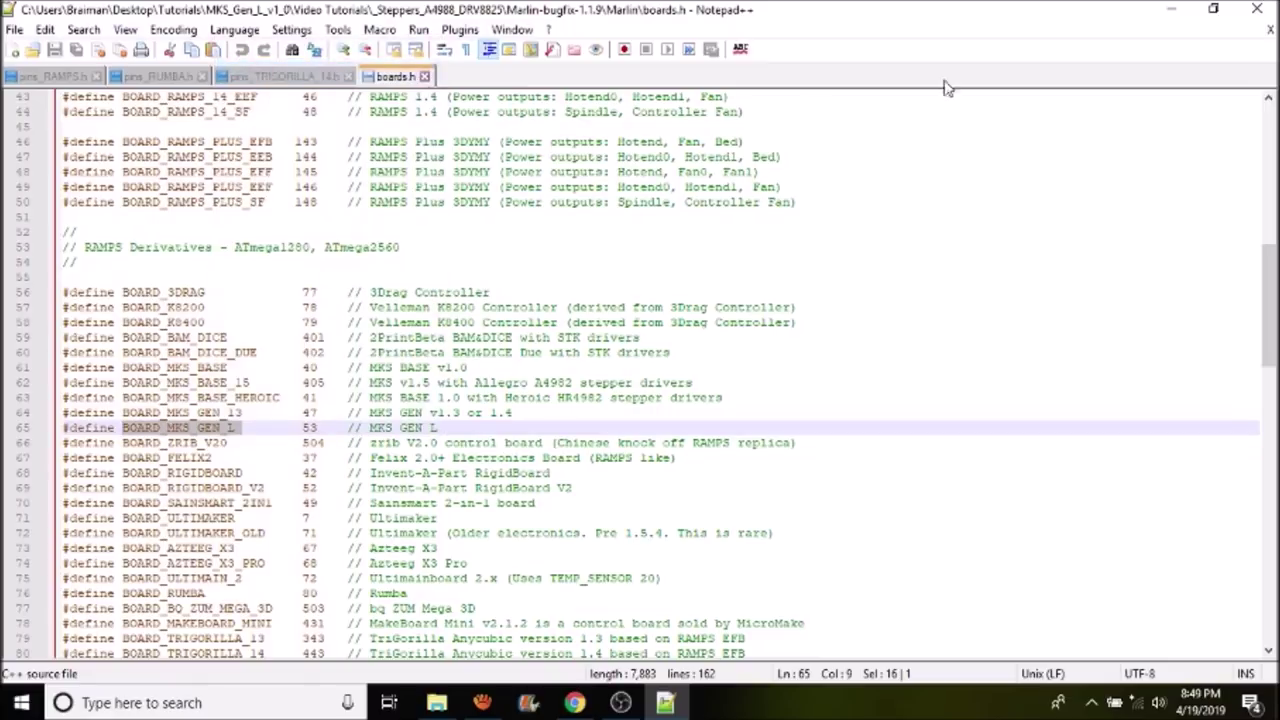
{"action": "left_click", "coordinate": [1258, 9]}
{"action": "left_click", "coordinate": [1262, 9]}
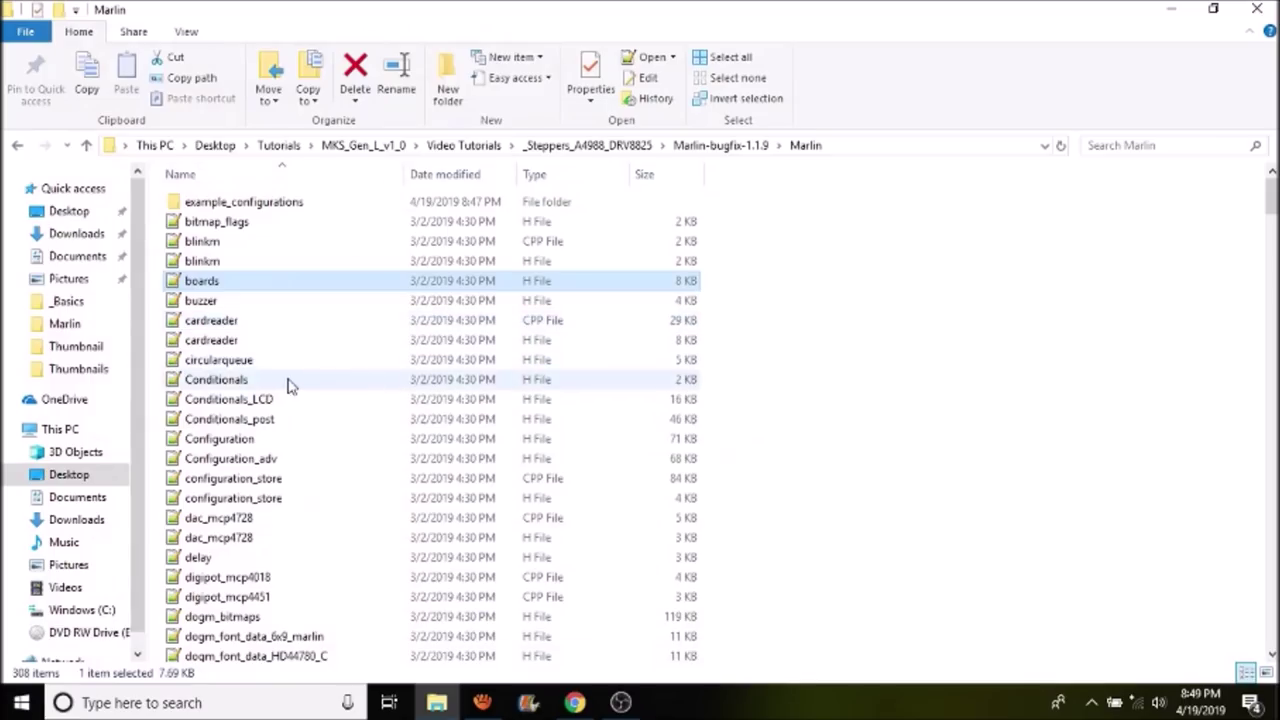
Step: Open the Marlin Arduino sketch from the same folder and show its Configuration.h file
{"action": "key", "text": "m"}
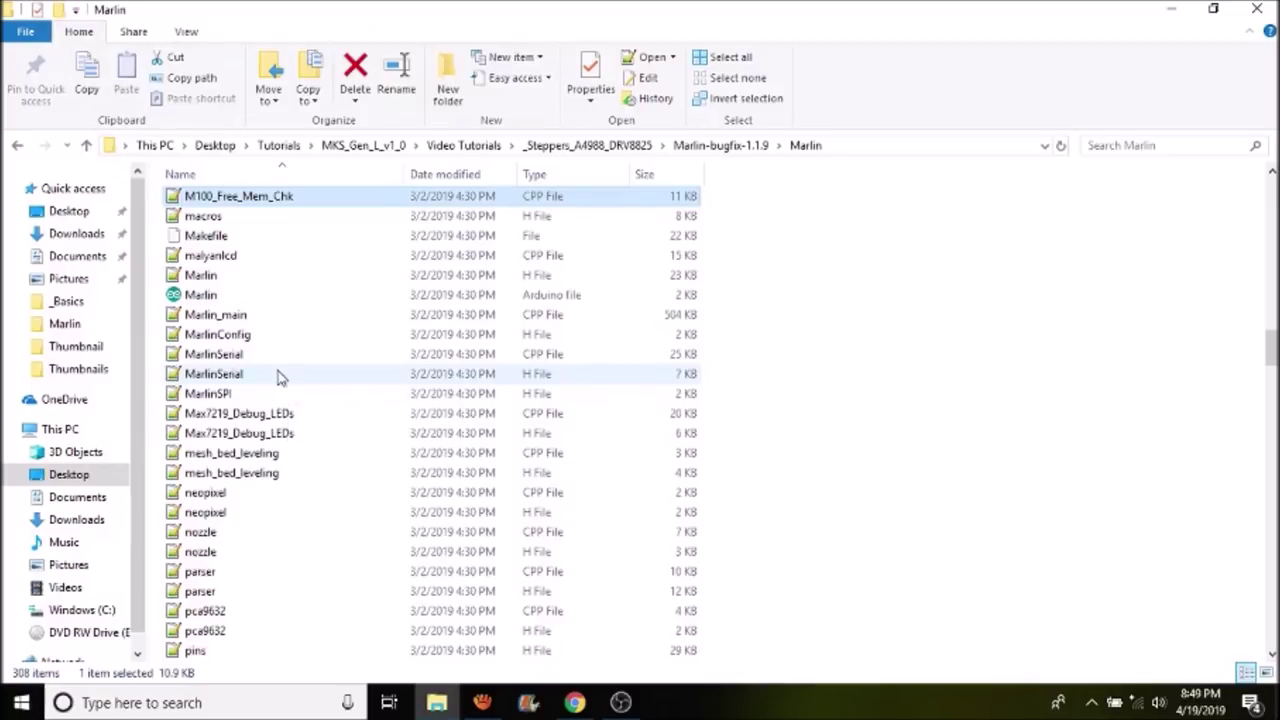
{"action": "double_click", "coordinate": [205, 296]}
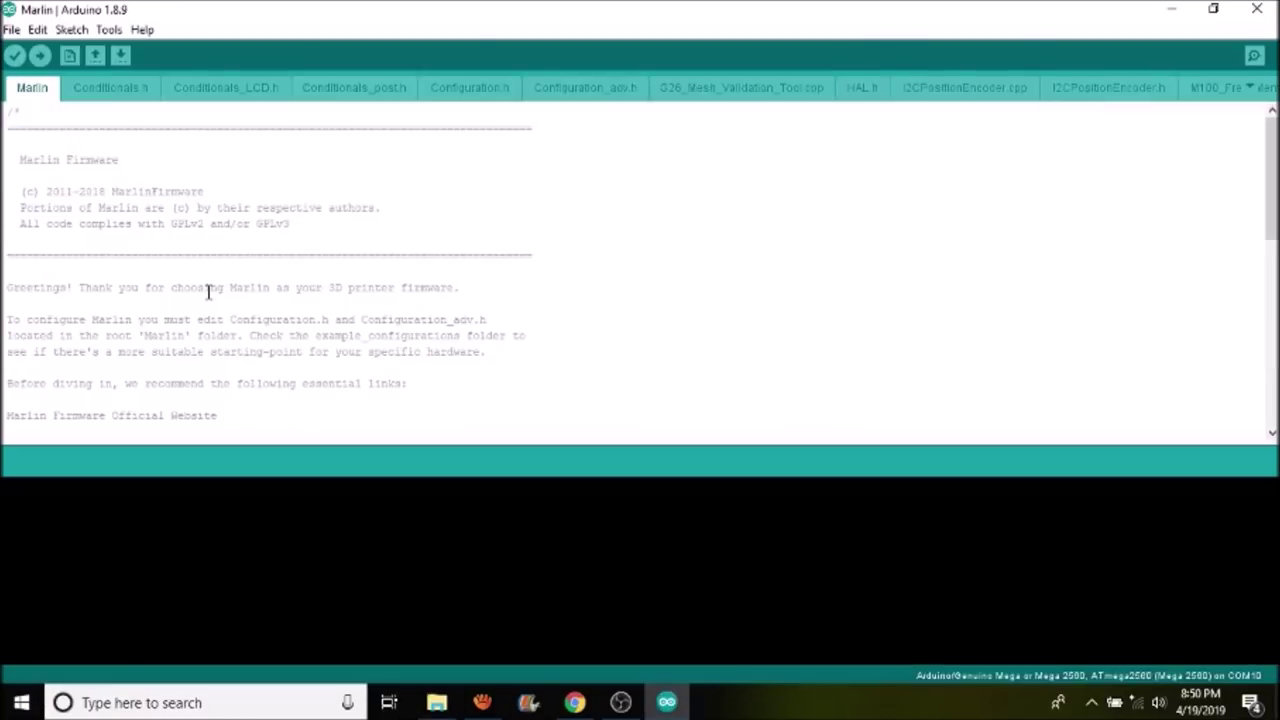
{"action": "left_click", "coordinate": [486, 97]}
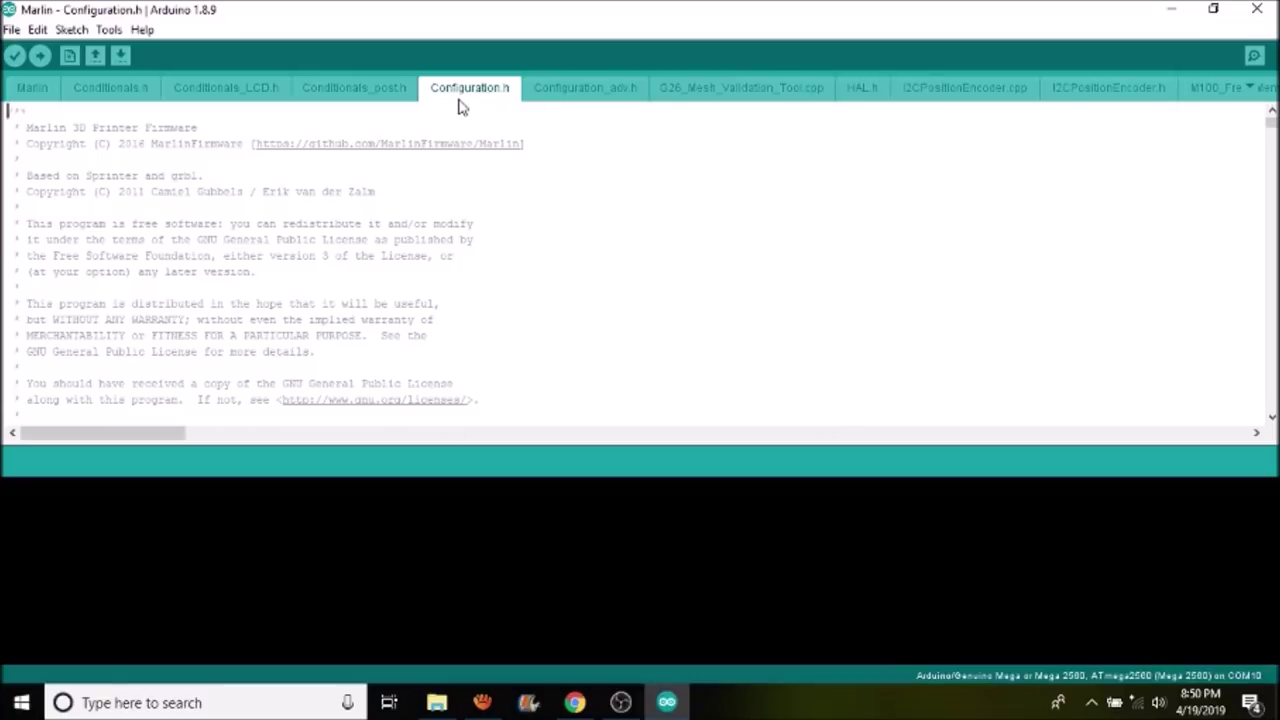
Step: Find the MOTHERBOARD define in Configuration.h and replace its board name with the copied BOARD_MKS_GEN_L
{"action": "key", "text": "ctrl+f"}
{"action": "type", "text": "motherb"}
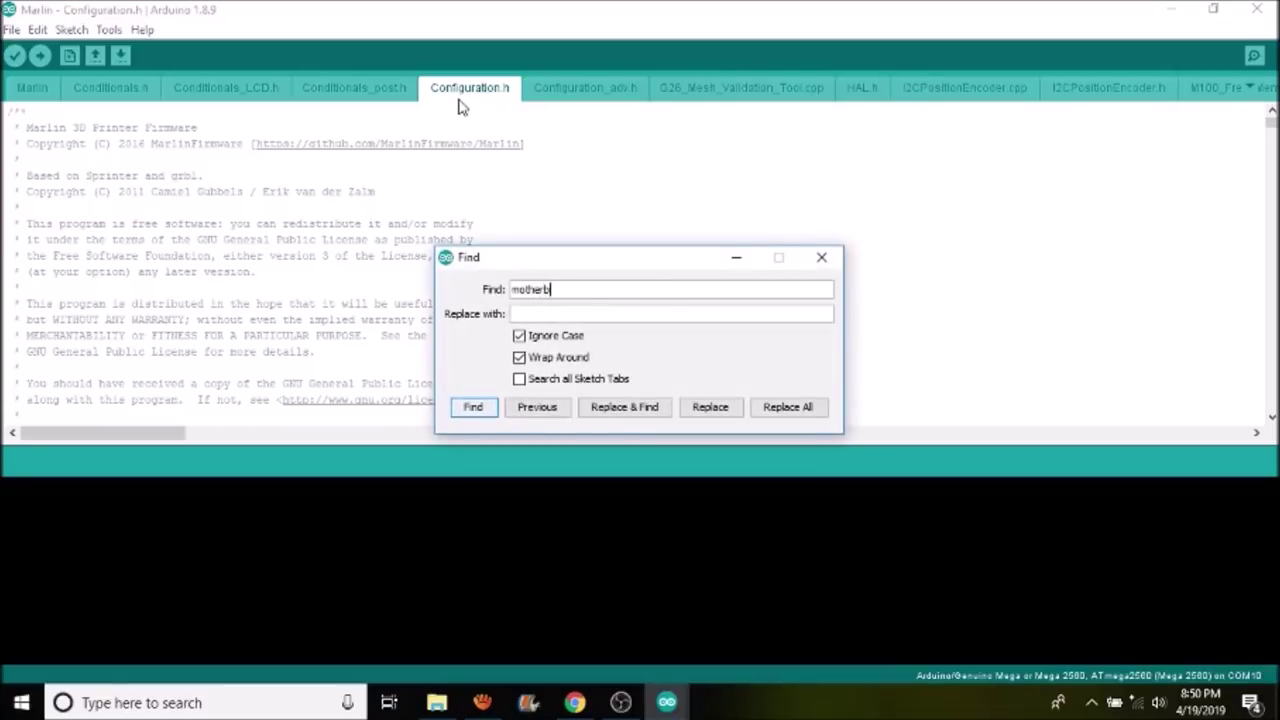
{"action": "type", "text": "oard"}
{"action": "key", "text": "Return"}
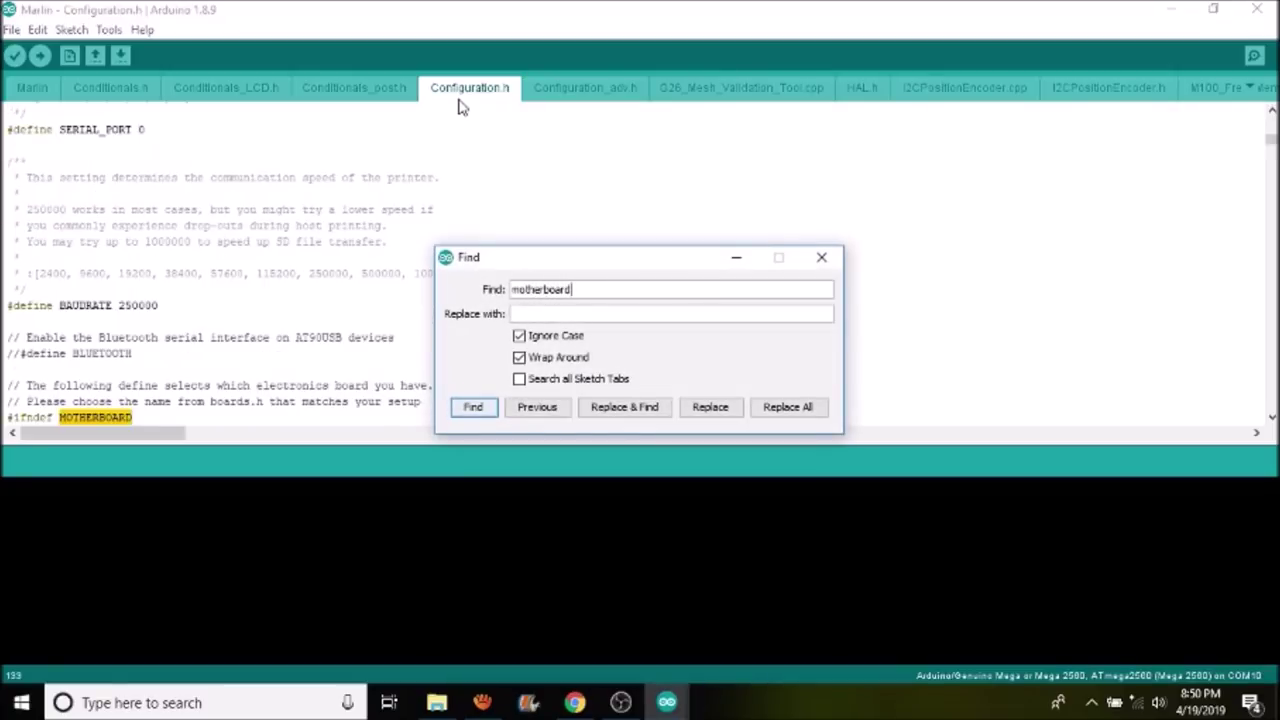
{"action": "key", "text": "Return"}
{"action": "key", "text": "Escape"}
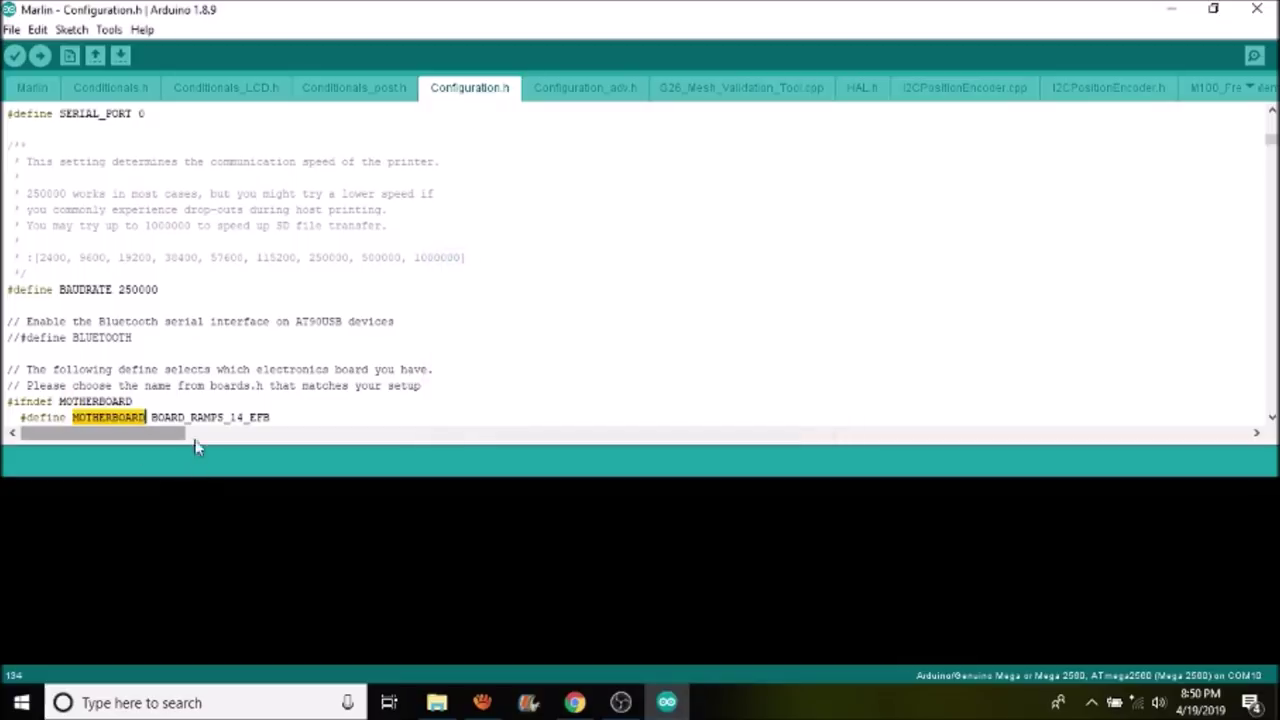
{"action": "left_click_drag", "start_coordinate": [270, 417], "coordinate": [155, 420]}
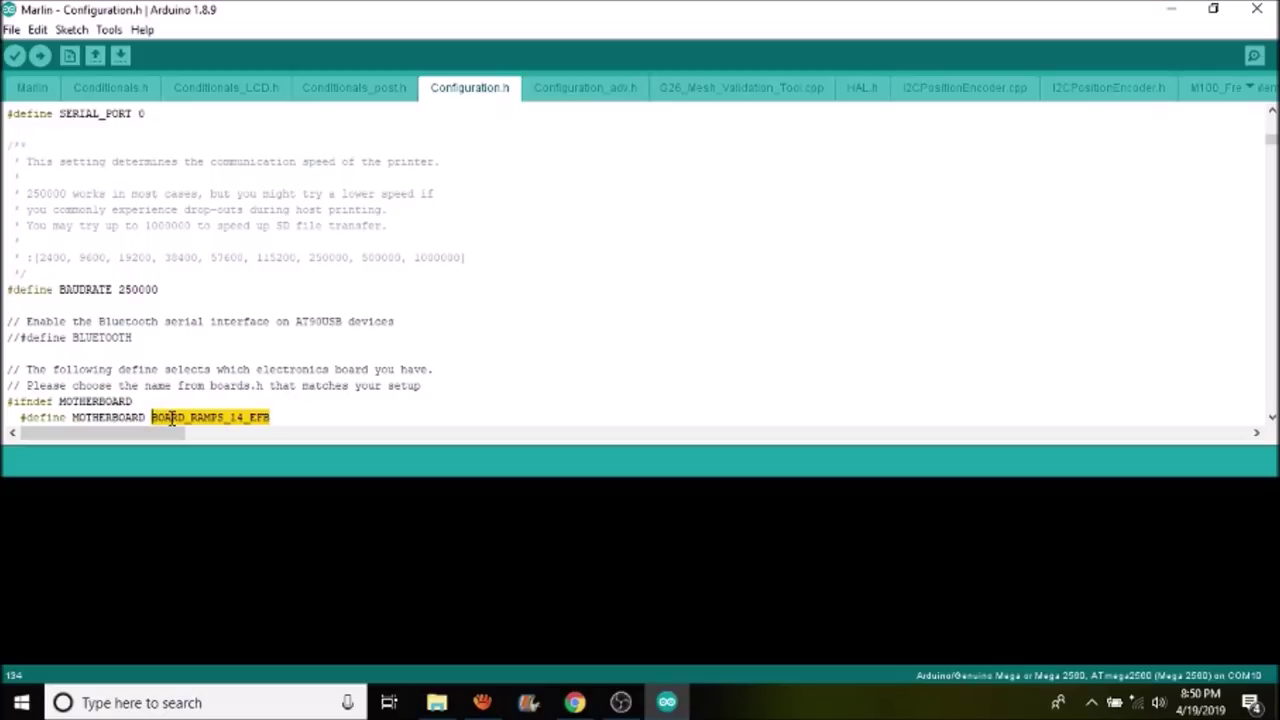
{"action": "right_click", "coordinate": [172, 420]}
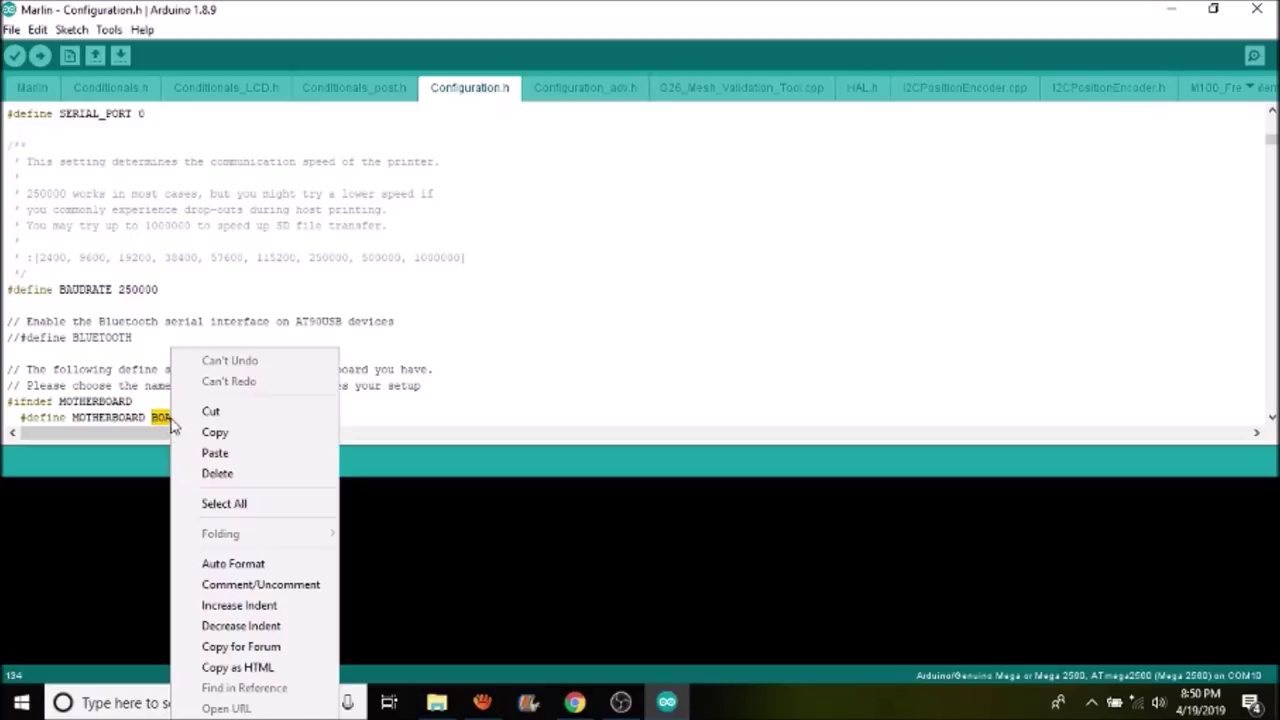
{"action": "left_click", "coordinate": [215, 454]}
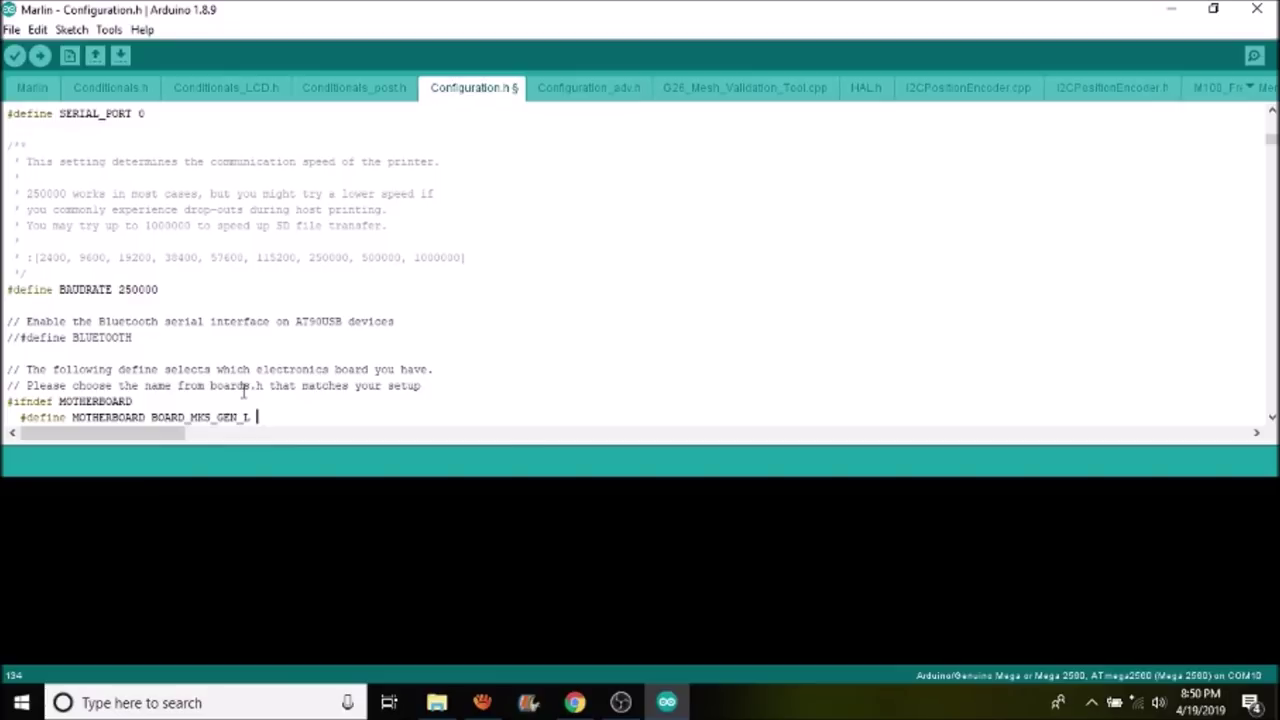
Step: Search Configuration.h for A4988 and examine the Stepper Drivers options, including DRV8825, and the driver type defines
{"action": "key", "text": "ctrl+f"}
{"action": "type", "text": "A"}
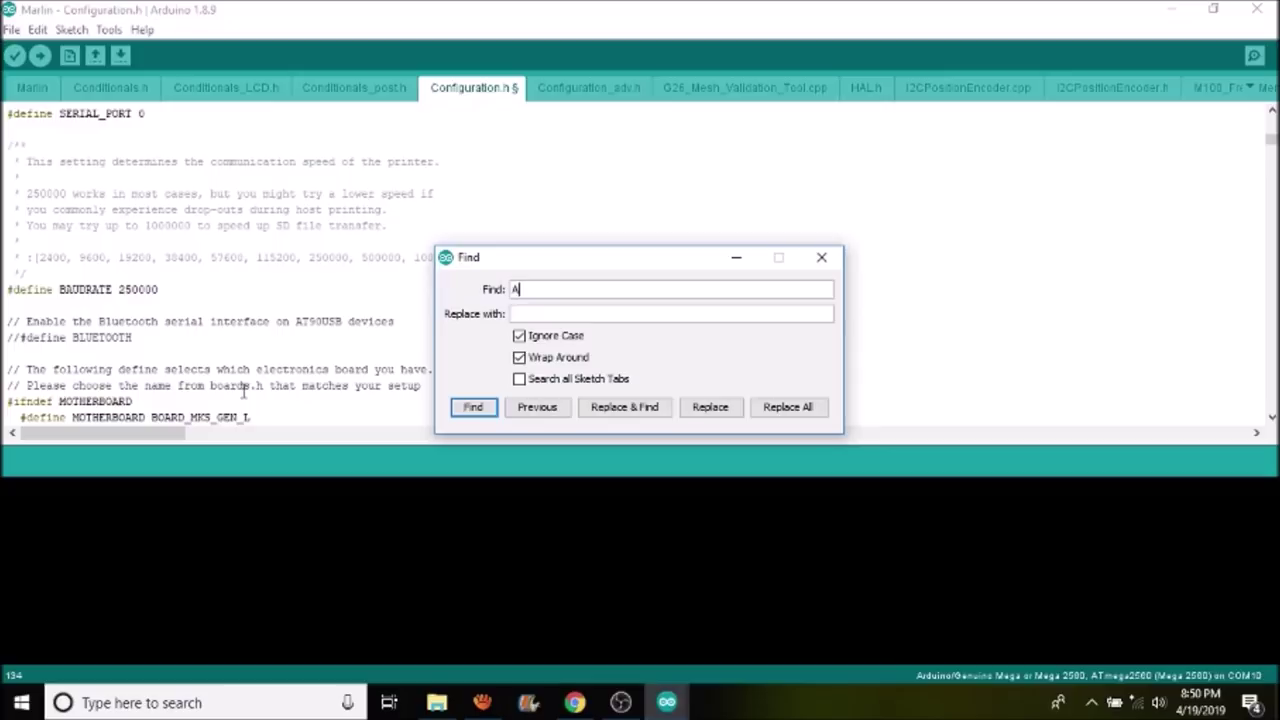
{"action": "type", "text": "4988"}
{"action": "key", "text": "Return"}
{"action": "key", "text": "Escape"}
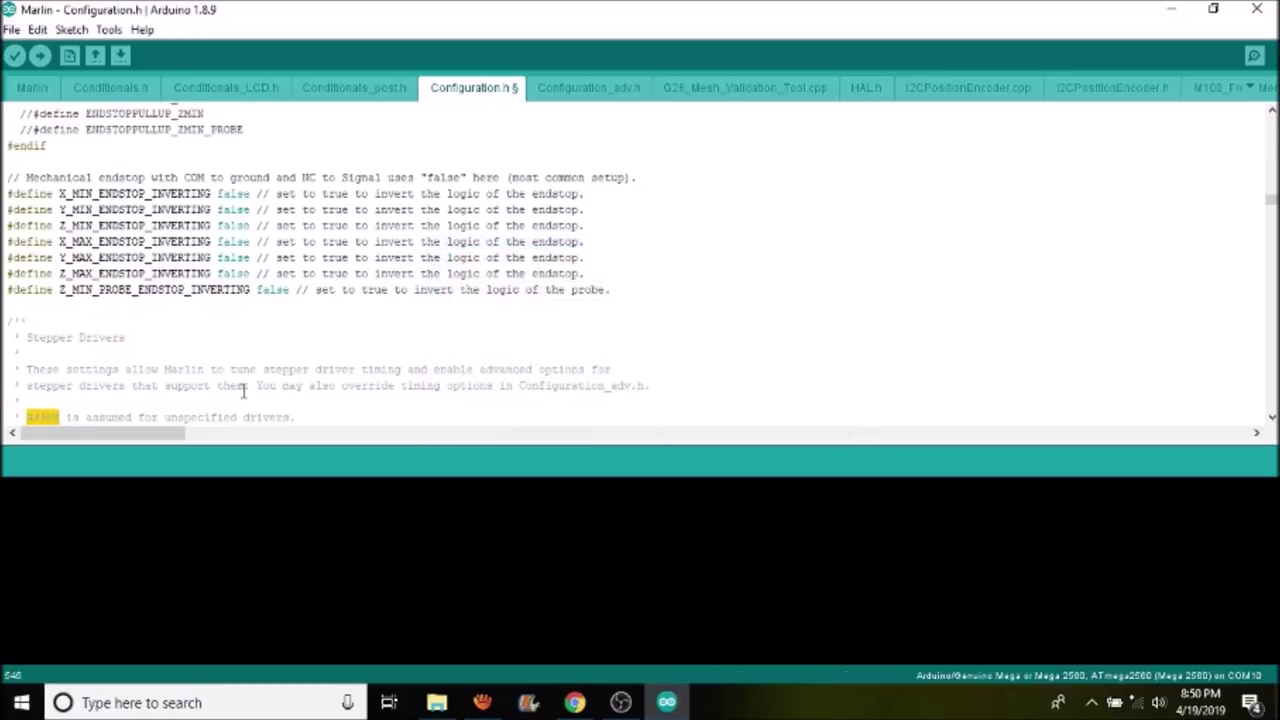
{"action": "key", "text": "Down"}
{"action": "key", "text": "Down"}
{"action": "key", "text": "Down"}
{"action": "key", "text": "Down"}
{"action": "key", "text": "Down"}
{"action": "key", "text": "Down"}
{"action": "key", "text": "Down"}
{"action": "key", "text": "Down"}
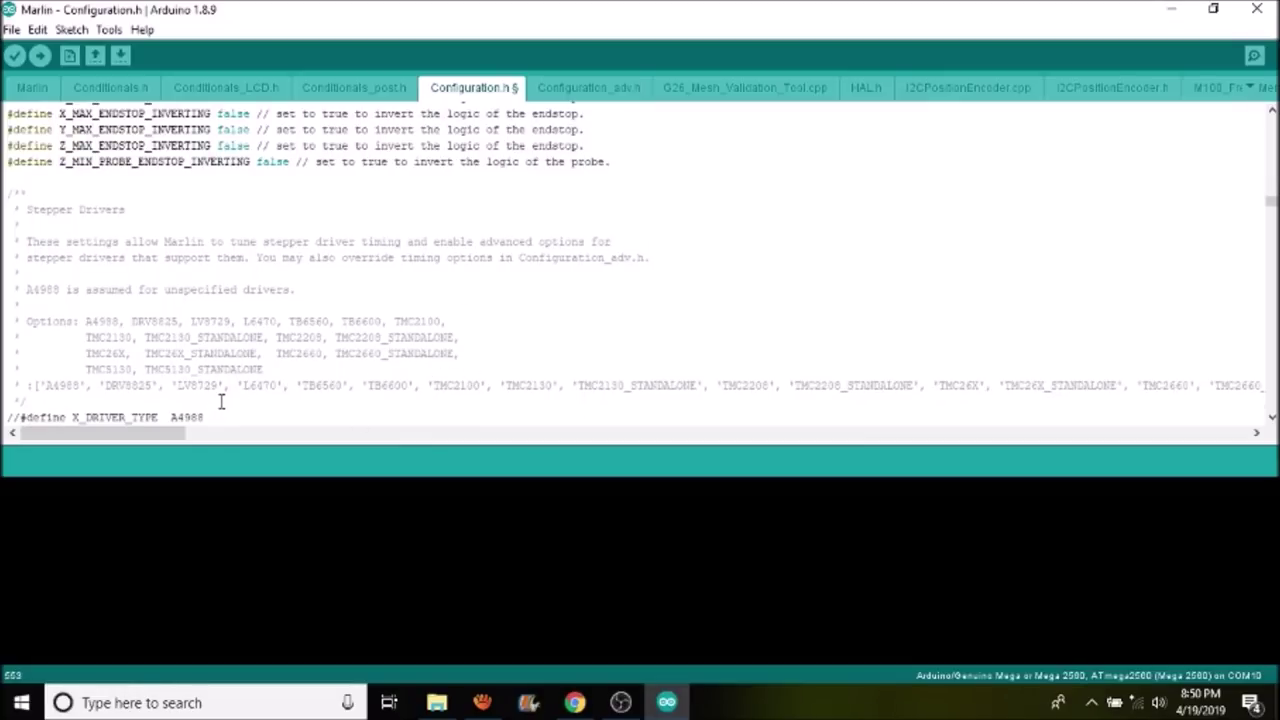
{"action": "key", "text": "Down"}
{"action": "key", "text": "Down"}
{"action": "key", "text": "Down"}
{"action": "key", "text": "Down"}
{"action": "key", "text": "Down"}
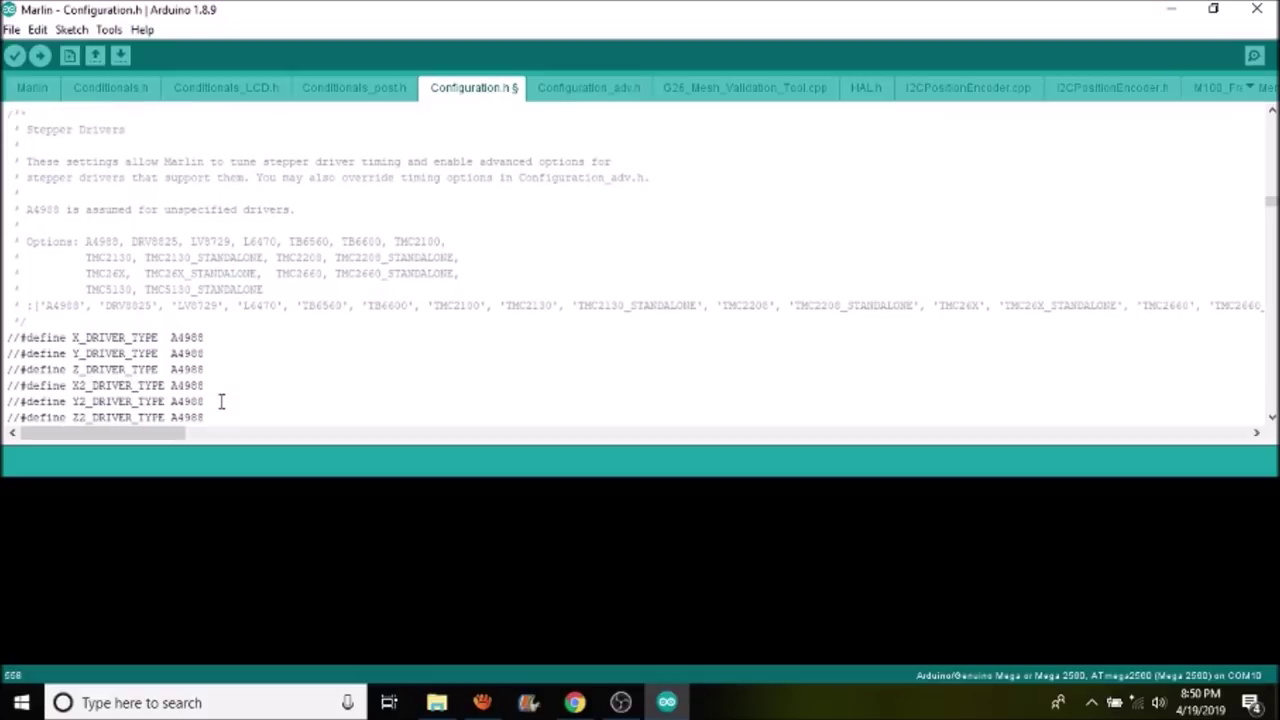
{"action": "left_click_drag", "start_coordinate": [205, 337], "coordinate": [172, 339]}
{"action": "left_click_drag", "start_coordinate": [178, 242], "coordinate": [131, 241]}
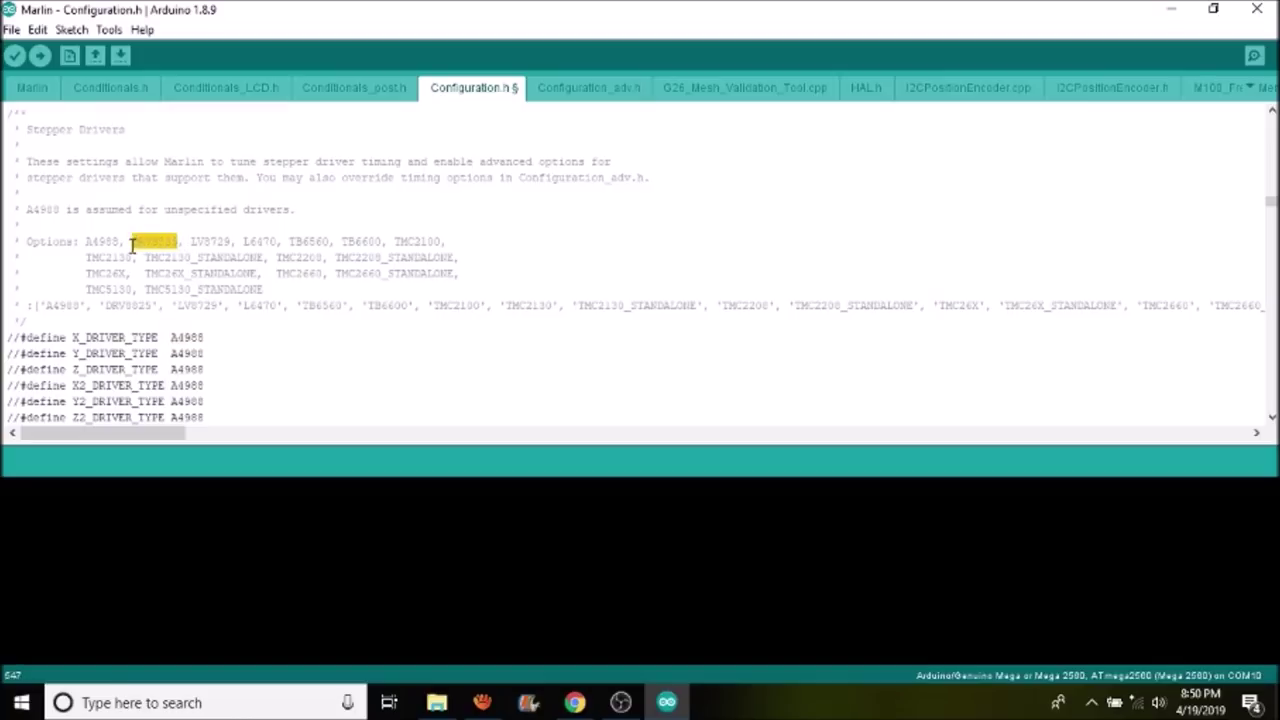
Step: Uncomment the X_DRIVER_TYPE, Y_DRIVER_TYPE and Z_DRIVER_TYPE defines
{"action": "left_click", "coordinate": [22, 338]}
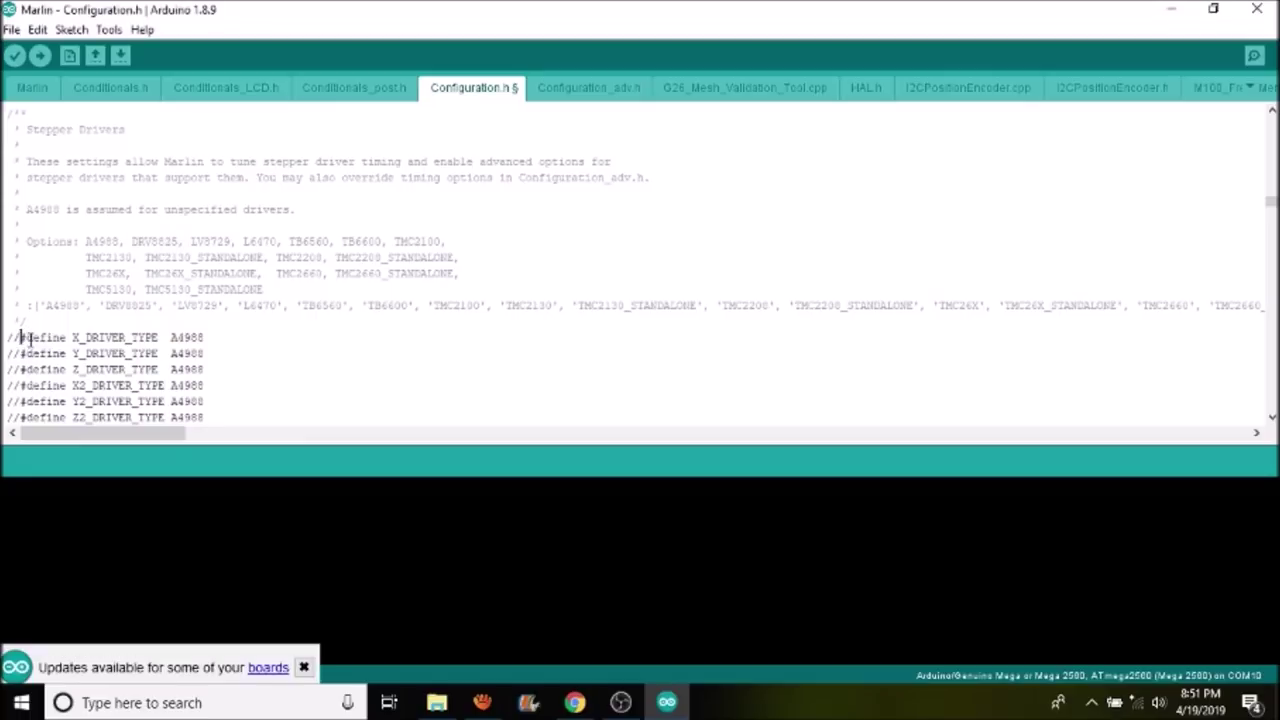
{"action": "key", "text": "BackSpace"}
{"action": "key", "text": "BackSpace"}
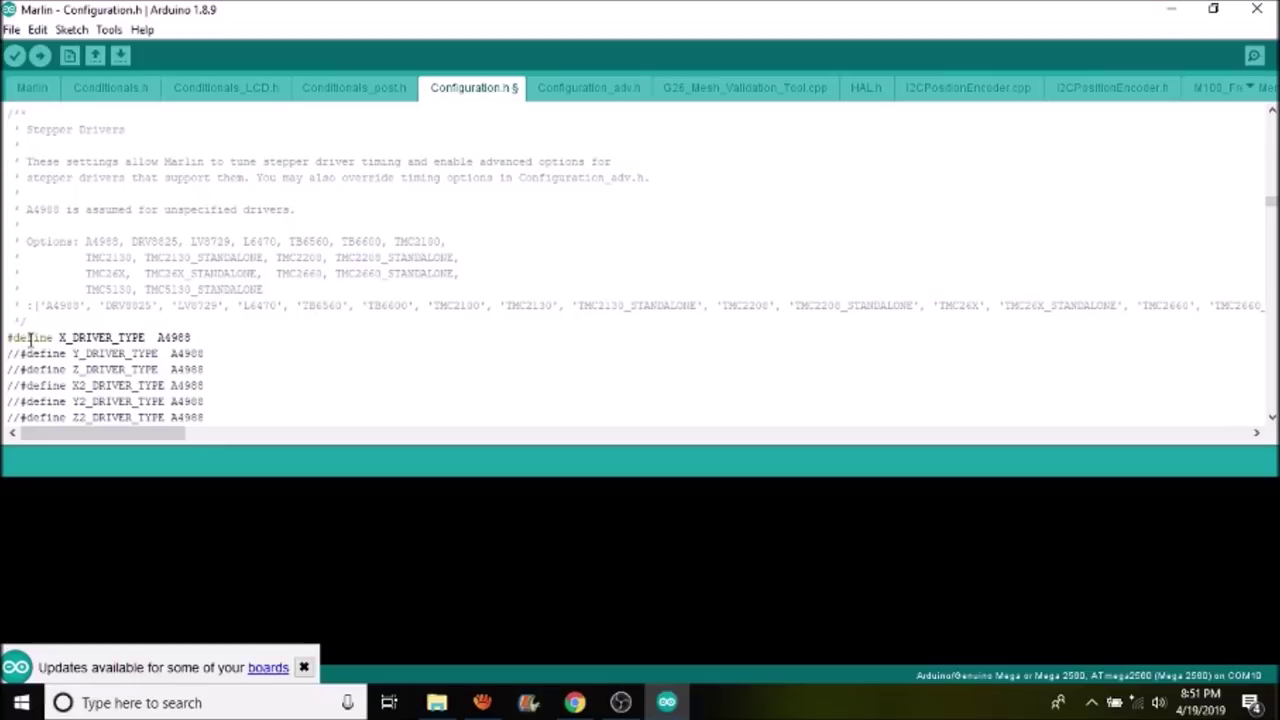
{"action": "key", "text": "Right"}
{"action": "key", "text": "Right"}
{"action": "key", "text": "BackSpace"}
{"action": "key", "text": "BackSpace"}
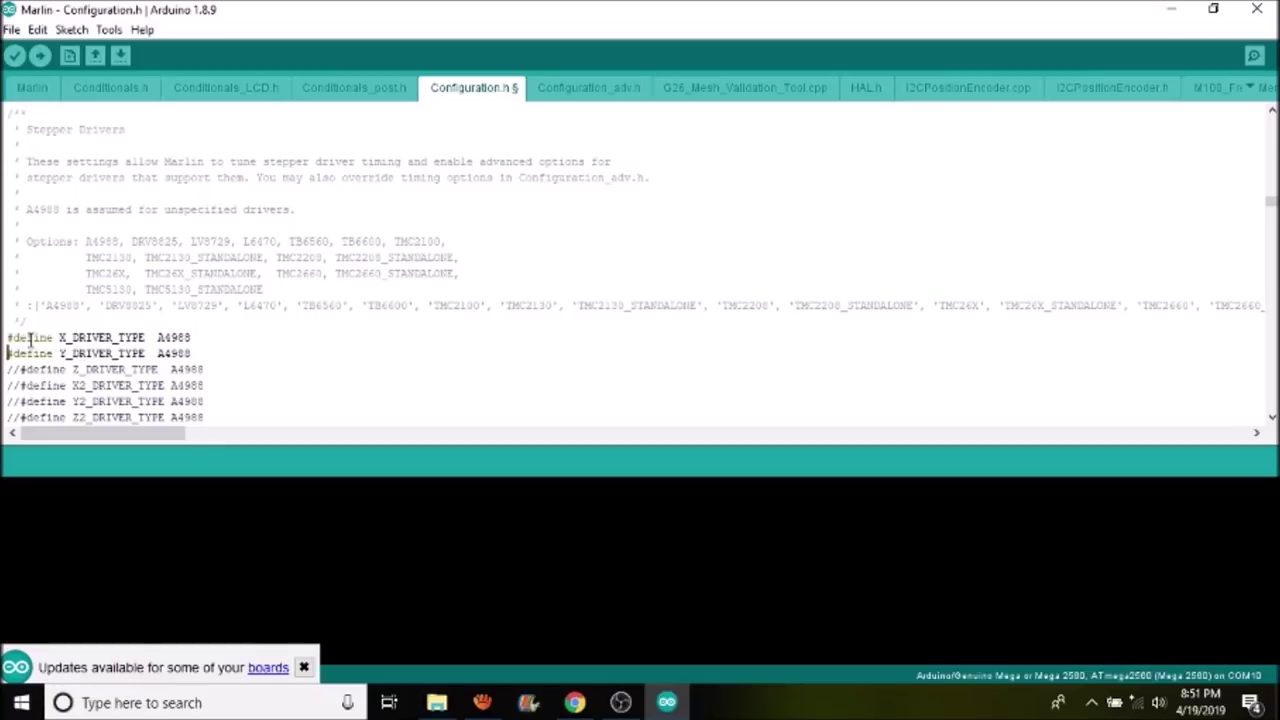
{"action": "key", "text": "Down"}
{"action": "key", "text": "Up"}
{"action": "key", "text": "Right"}
{"action": "key", "text": "Right"}
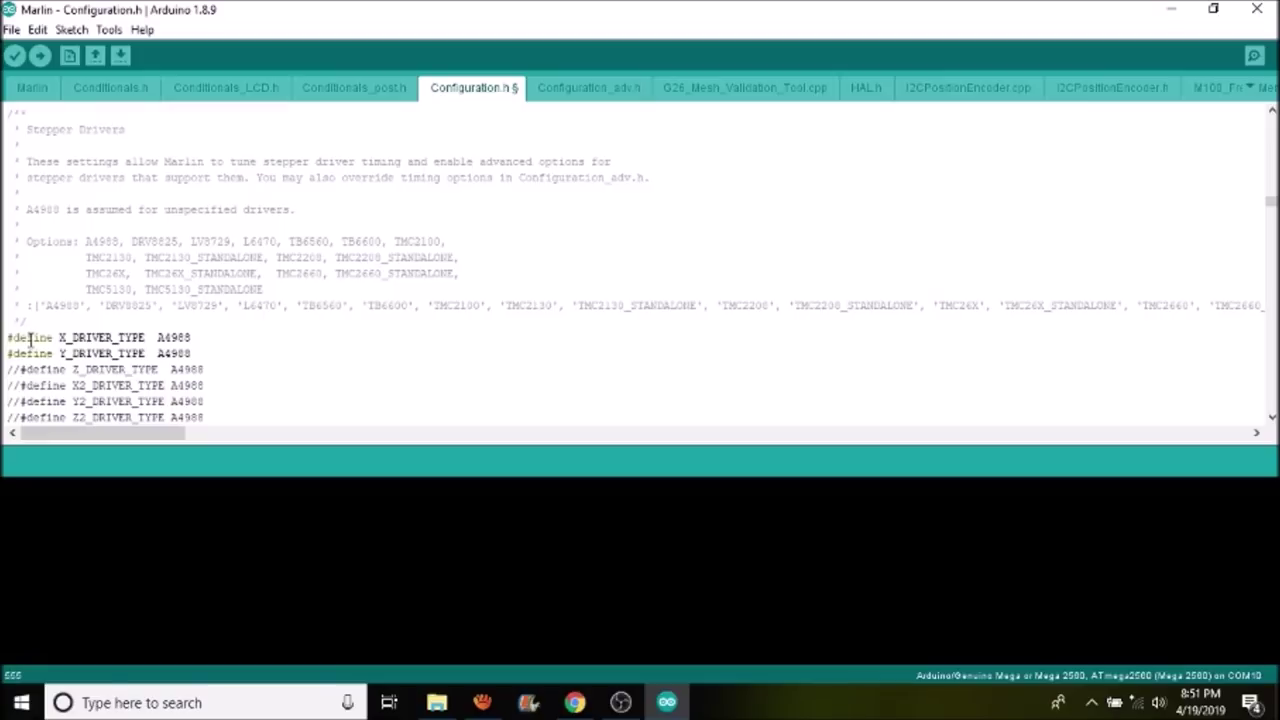
{"action": "key", "text": "BackSpace"}
{"action": "key", "text": "BackSpace"}
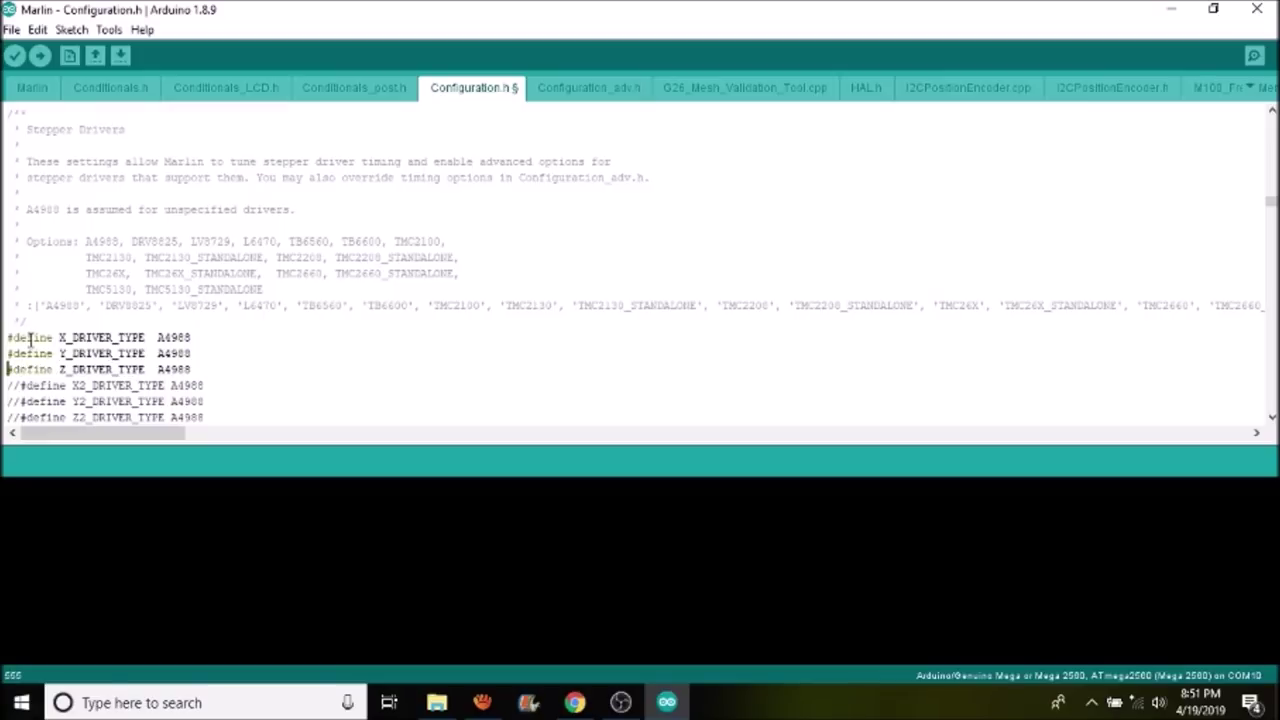
Step: Uncomment the E0_DRIVER_TYPE define, leaving the X2, Y2 and Z2 driver lines commented out
{"action": "key", "text": "Down"}
{"action": "key", "text": "Down"}
{"action": "key", "text": "Down"}
{"action": "key", "text": "Down"}
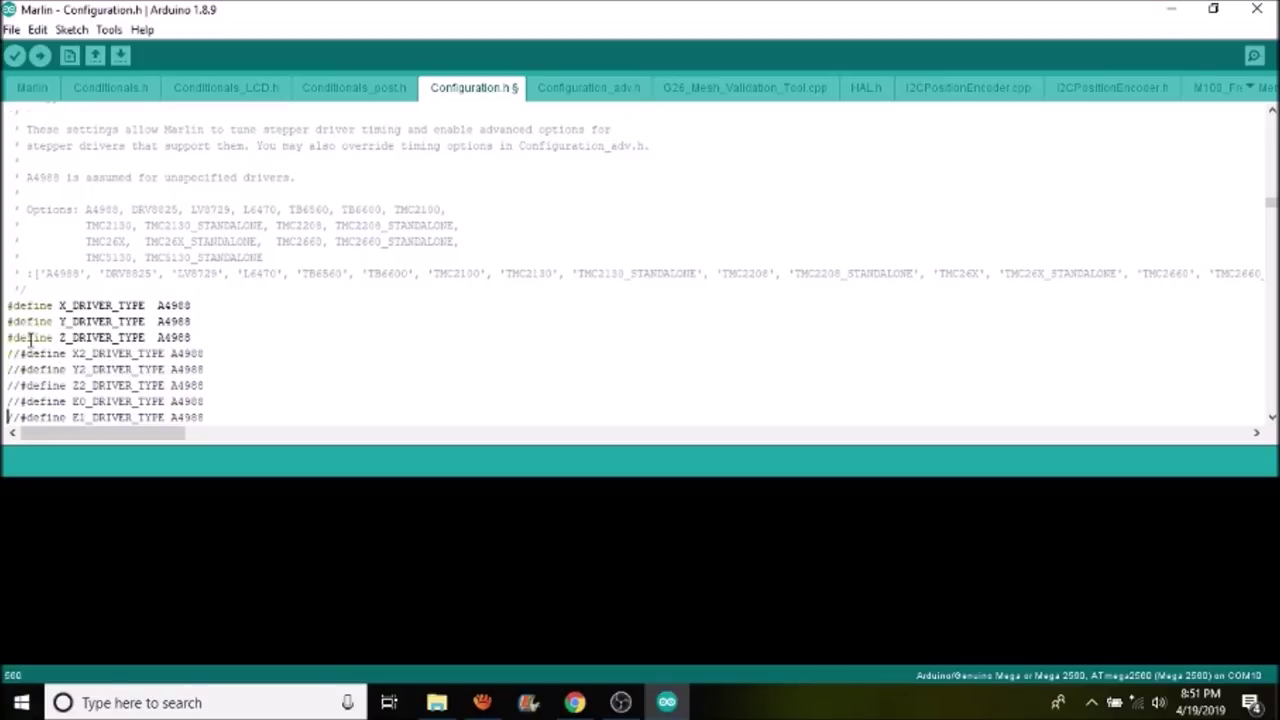
{"action": "key", "text": "Up"}
{"action": "key", "text": "Right"}
{"action": "key", "text": "Right"}
{"action": "key", "text": "BackSpace"}
{"action": "key", "text": "BackSpace"}
Step: Change the driver in the Y_DRIVER_TYPE define to DRV8825
{"action": "key", "text": "Up"}
{"action": "key", "text": "Up"}
{"action": "key", "text": "Up"}
{"action": "key", "text": "Up"}
{"action": "key", "text": "Up"}
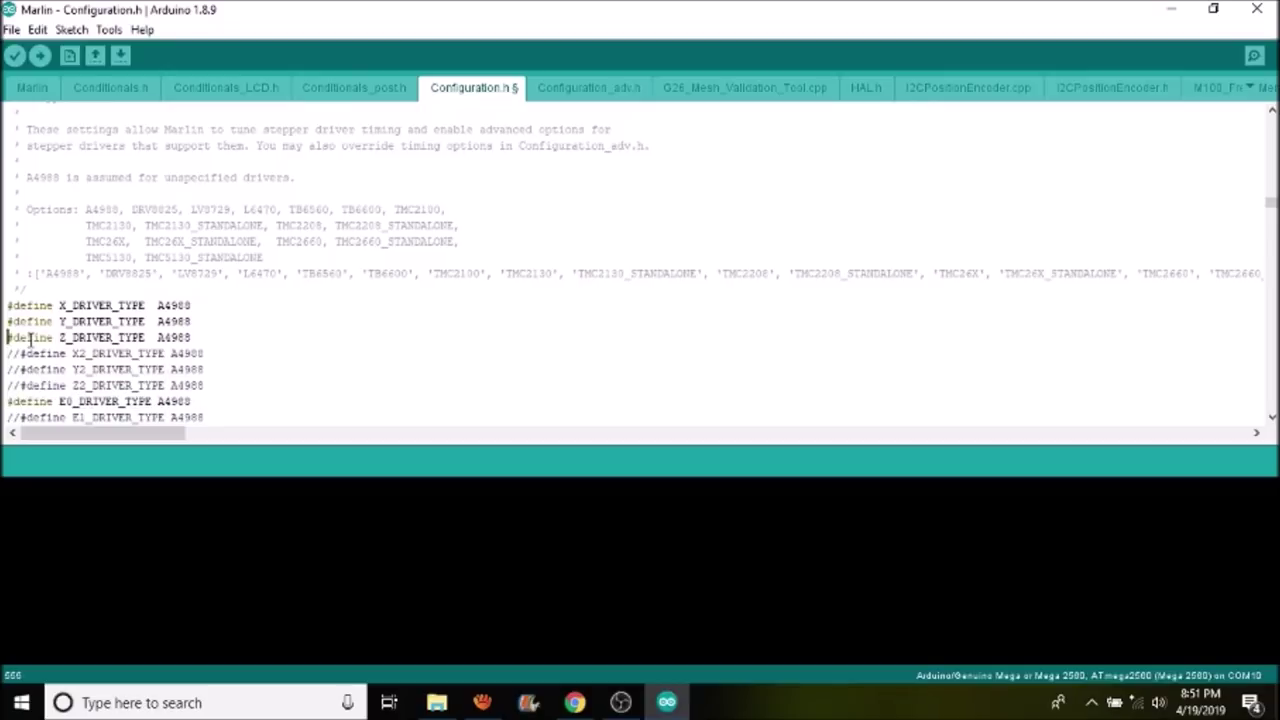
{"action": "key", "text": "Right"}
{"action": "key", "text": "Right"}
{"action": "key", "text": "Right"}
{"action": "key", "text": "Right"}
{"action": "key", "text": "Right"}
{"action": "key", "text": "Right"}
{"action": "key", "text": "Right"}
{"action": "key", "text": "Right"}
{"action": "key", "text": "Right"}
{"action": "key", "text": "Right"}
{"action": "key", "text": "Right"}
{"action": "key", "text": "Right"}
{"action": "key", "text": "Right"}
{"action": "key", "text": "Right"}
{"action": "key", "text": "Right"}
{"action": "key", "text": "Right"}
{"action": "key", "text": "Right"}
{"action": "key", "text": "Right"}
{"action": "key", "text": "Right"}
{"action": "key", "text": "Right"}
{"action": "key", "text": "Right"}
{"action": "key", "text": "Right"}
{"action": "key", "text": "Down"}
{"action": "key", "text": "BackSpace"}
{"action": "key", "text": "BackSpace"}
{"action": "key", "text": "BackSpace"}
{"action": "key", "text": "BackSpace"}
{"action": "key", "text": "BackSpace"}
{"action": "type", "text": "DRV8825"}
Step: Compare the X and Y driver defines and examine the TMC2130_STANDALONE and TMC2130 entries in the options list
{"action": "left_click_drag", "start_coordinate": [223, 320], "coordinate": [148, 305]}
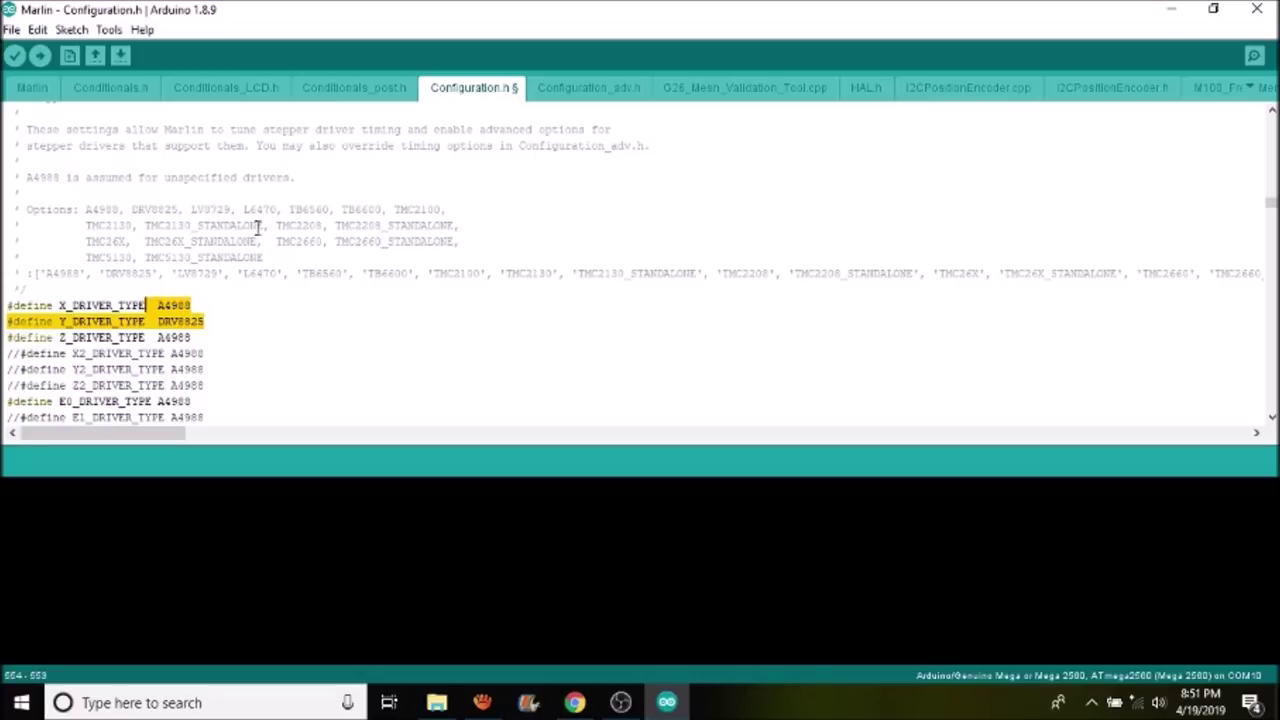
{"action": "left_click_drag", "start_coordinate": [262, 225], "coordinate": [145, 226]}
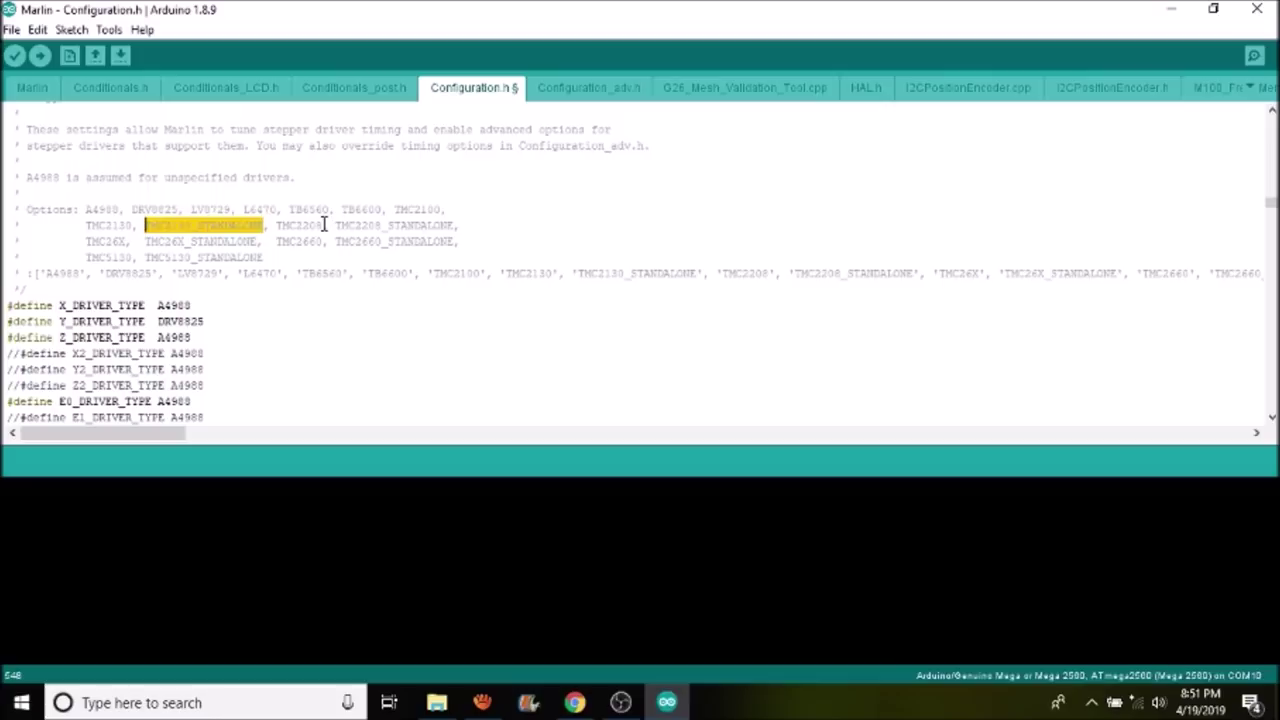
{"action": "left_click_drag", "start_coordinate": [131, 225], "coordinate": [90, 225]}
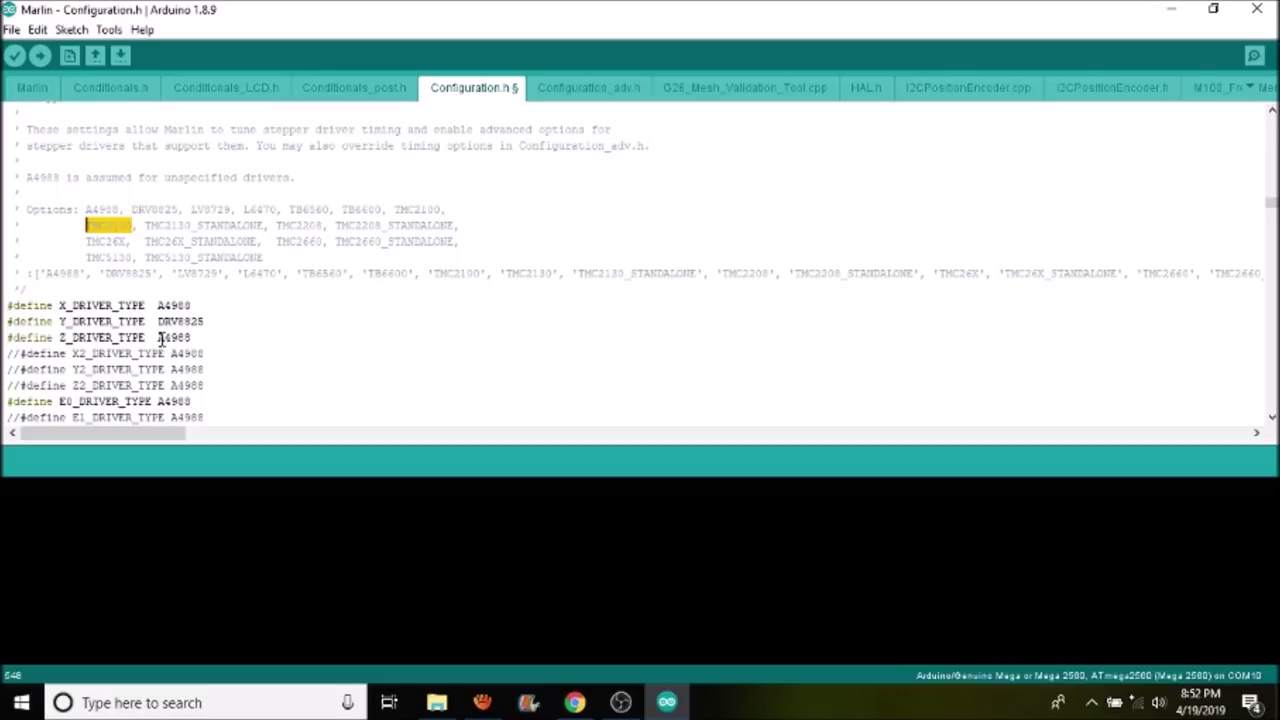
Step: Search for Steps_per_unit and examine the axis order comment above the DEFAULT_AXIS_STEPS_PER_UNIT define
{"action": "key", "text": "ctrl+f"}
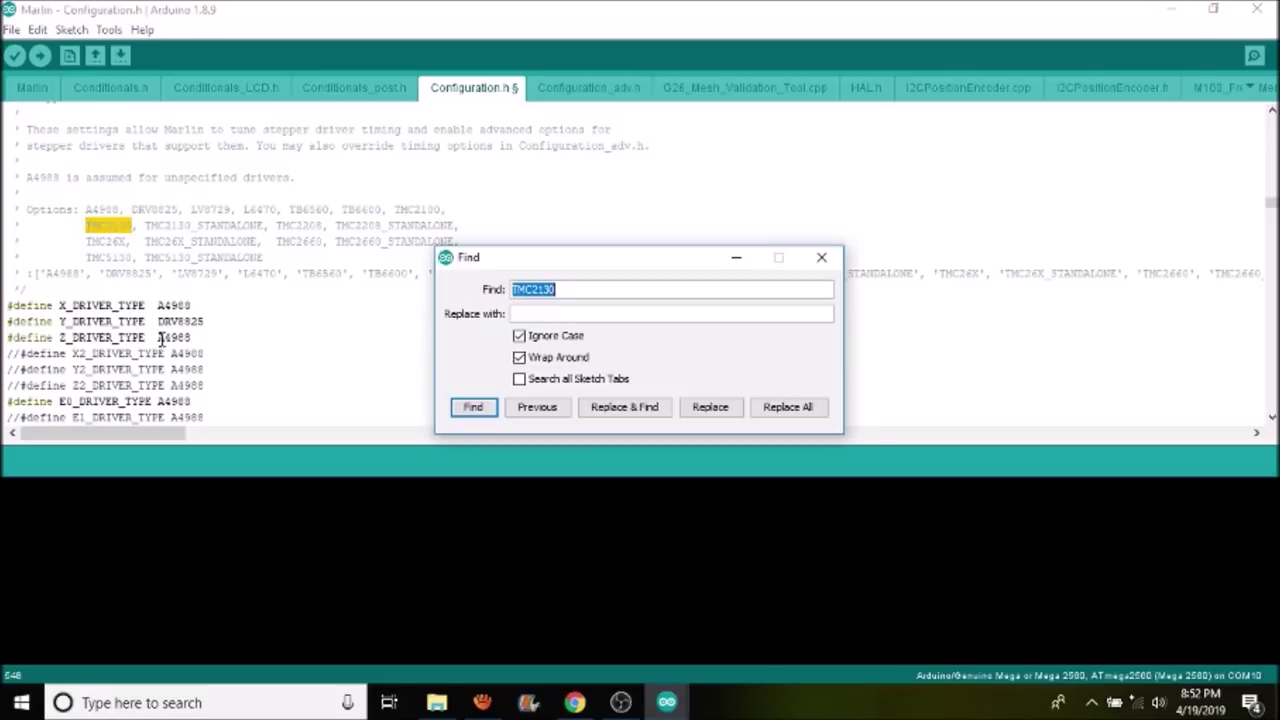
{"action": "type", "text": "Steps_per_unit"}
{"action": "key", "text": "Return"}
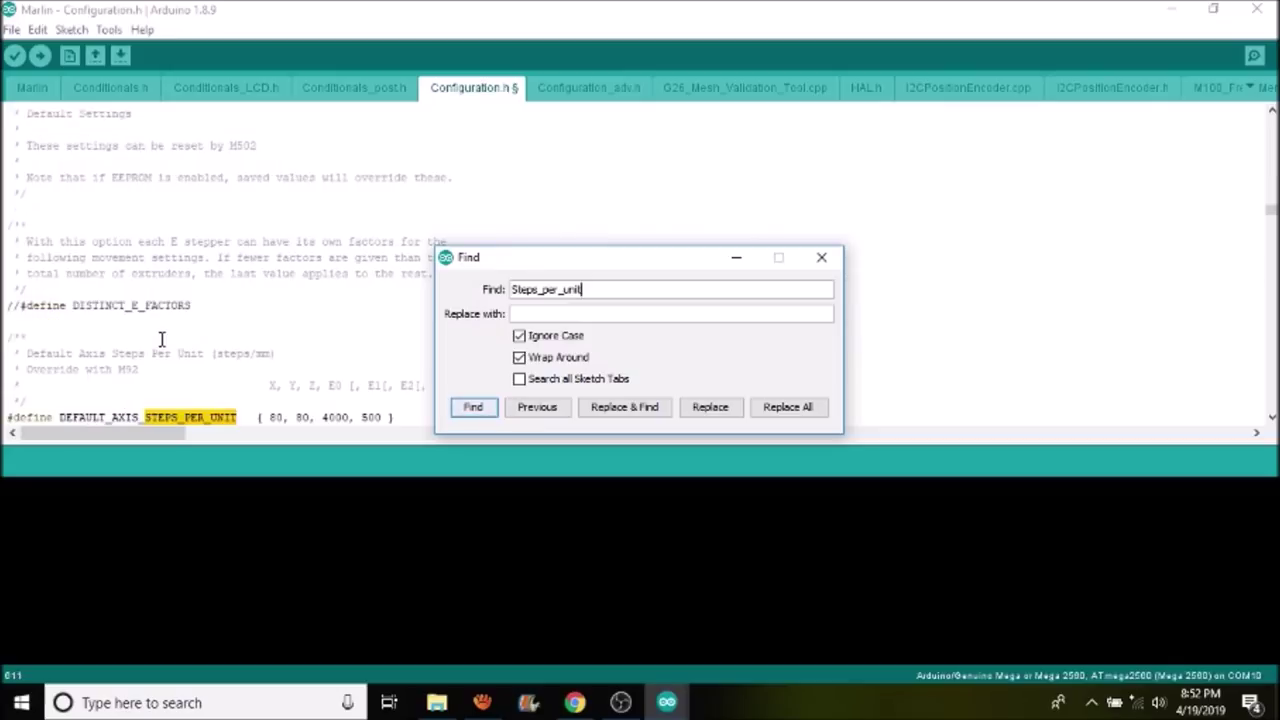
{"action": "key", "text": "Escape"}
{"action": "key", "text": "Down"}
{"action": "key", "text": "Down"}
{"action": "key", "text": "Down"}
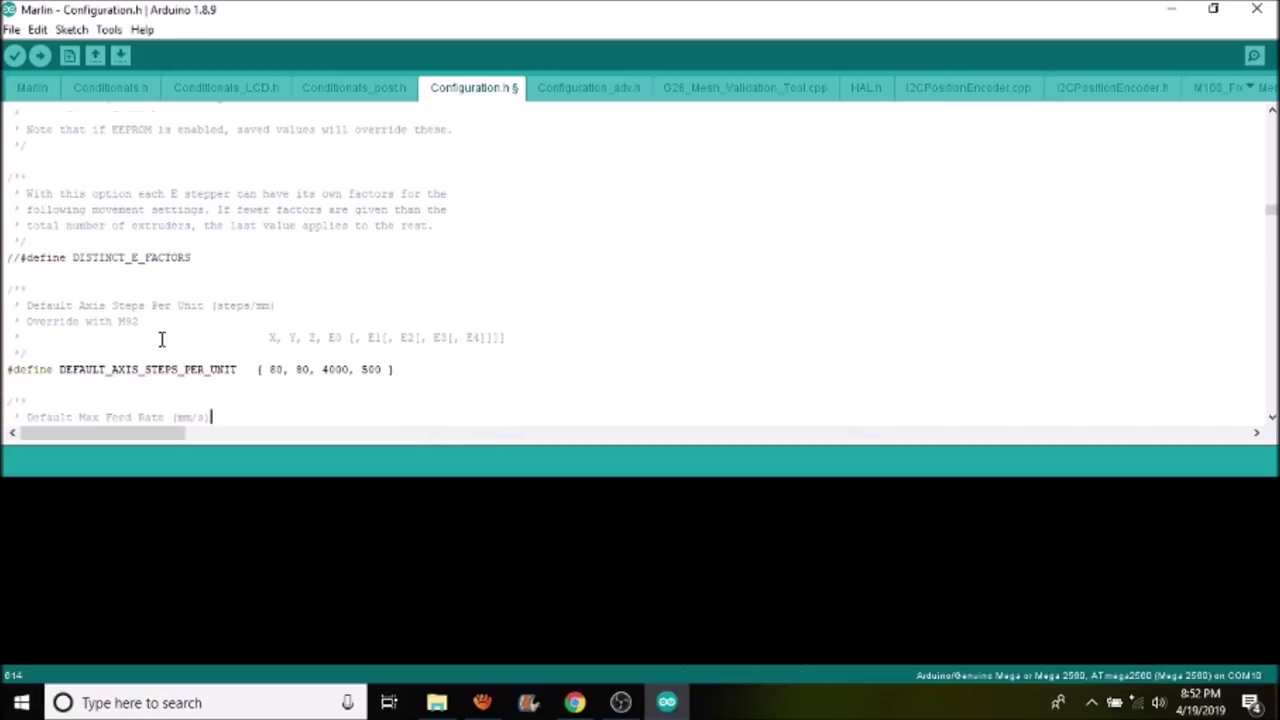
{"action": "key", "text": "Down"}
{"action": "key", "text": "Down"}
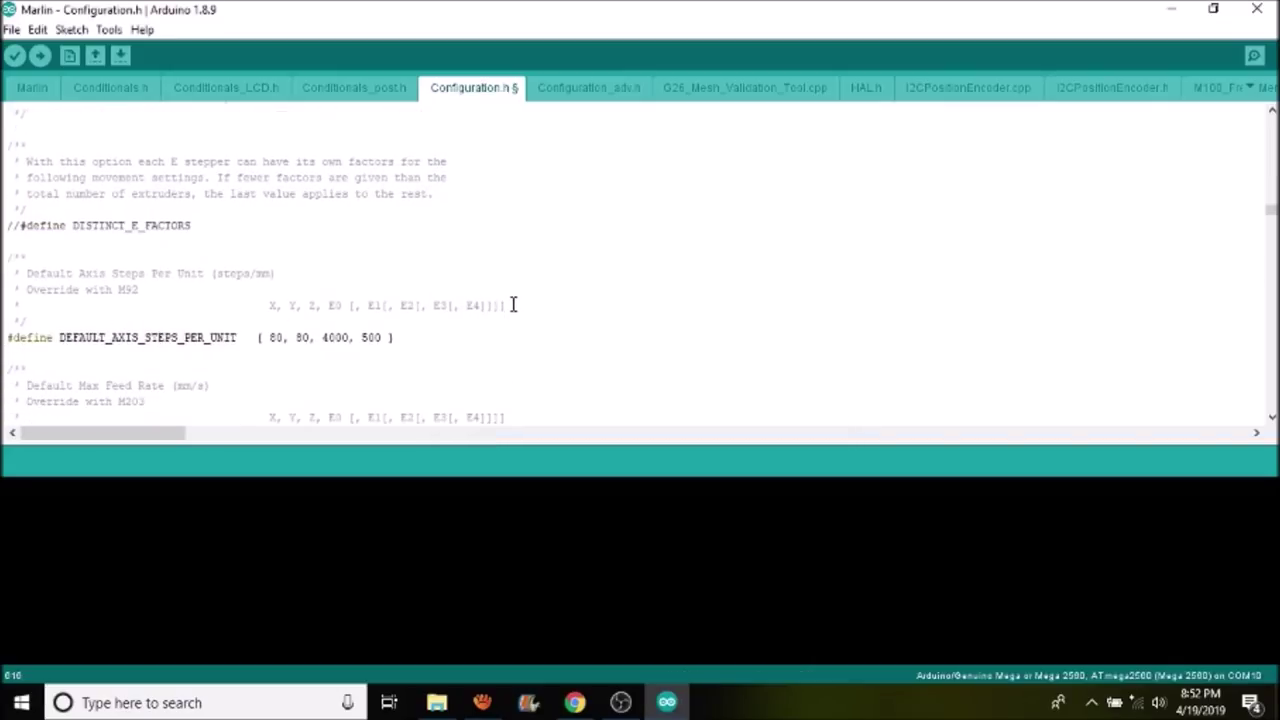
{"action": "left_click_drag", "start_coordinate": [507, 305], "coordinate": [264, 305]}
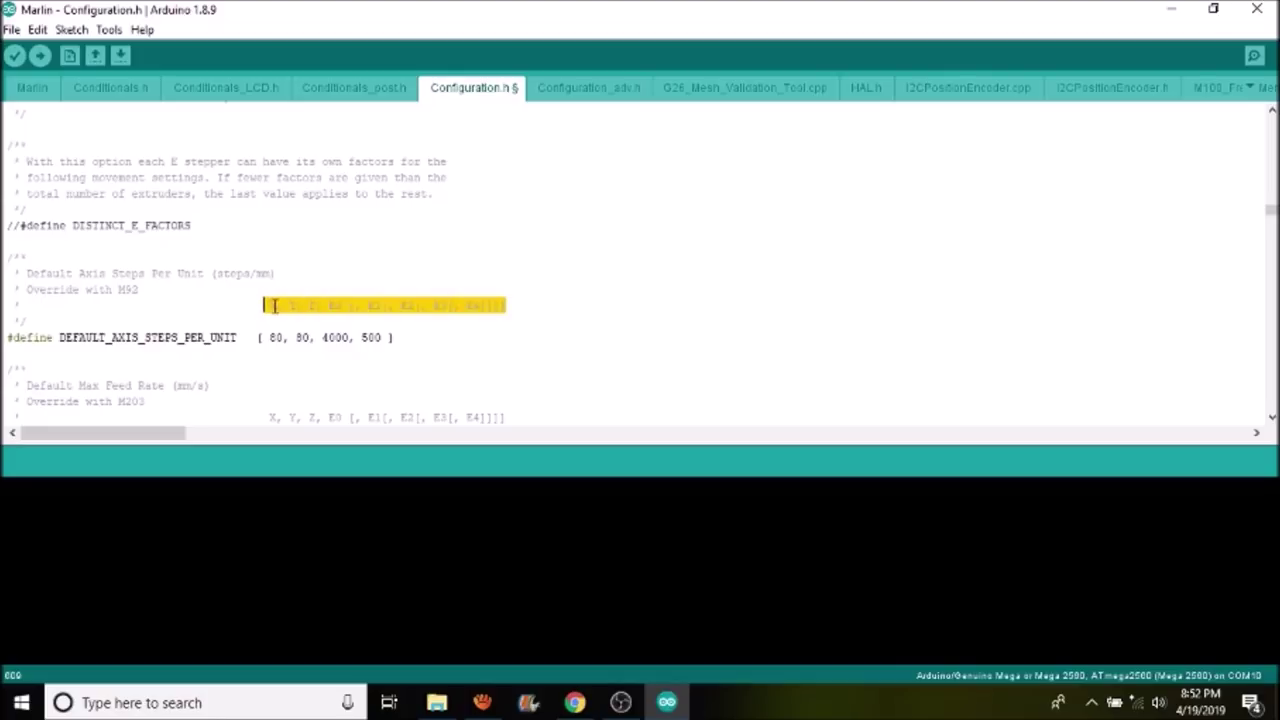
Step: Review the axis order comment and set the Y value in the DEFAULT_AXIS_STEPS_PER_UNIT define to 160
{"action": "left_click", "coordinate": [274, 305]}
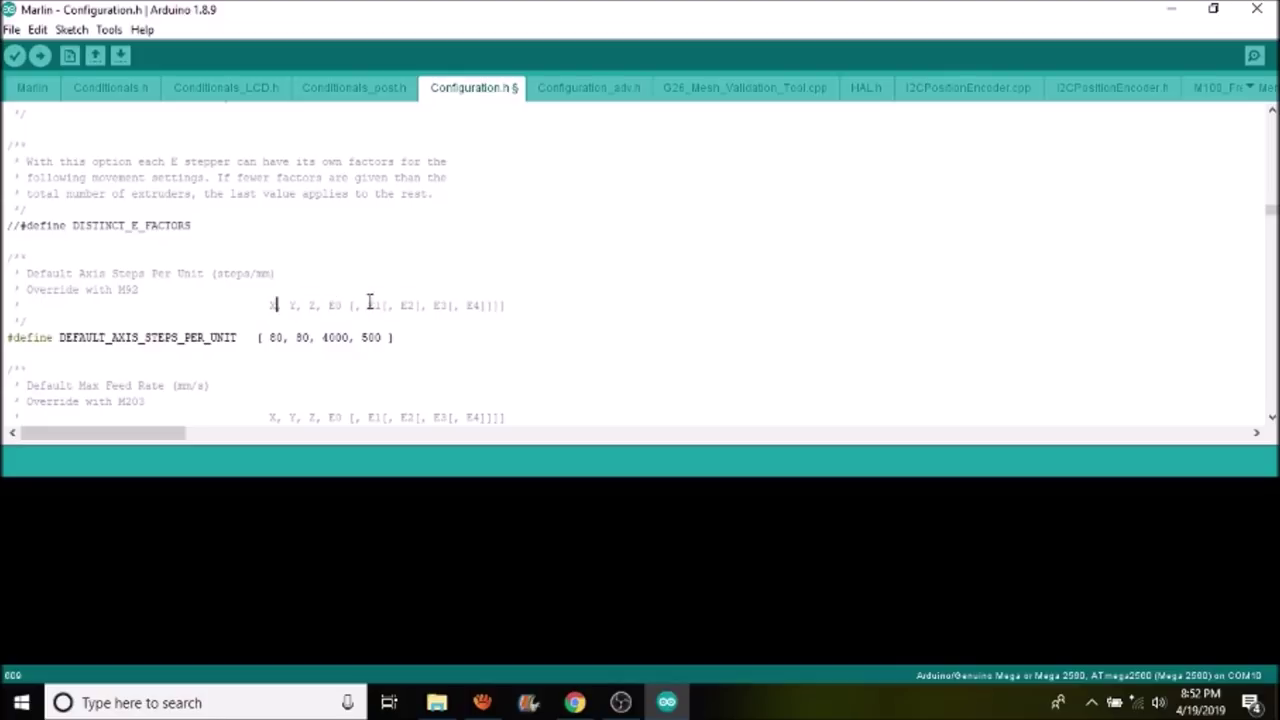
{"action": "left_click_drag", "start_coordinate": [368, 305], "coordinate": [499, 304]}
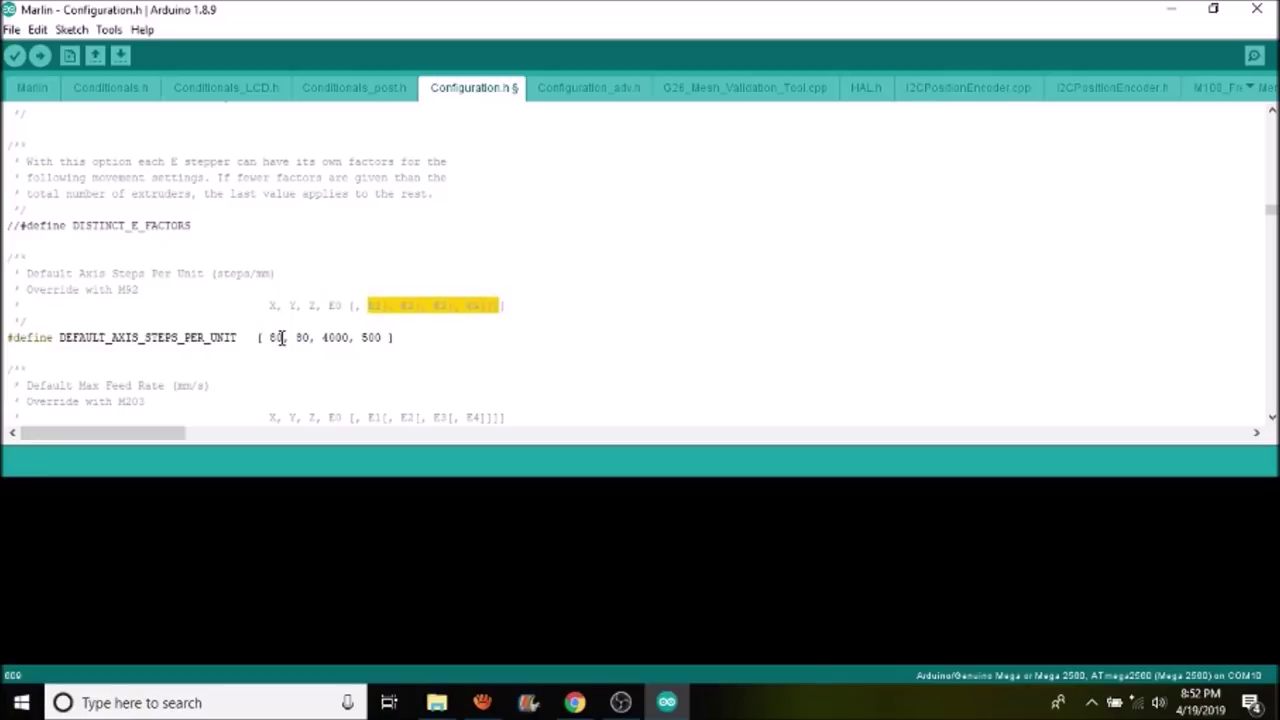
{"action": "left_click_drag", "start_coordinate": [270, 337], "coordinate": [280, 337]}
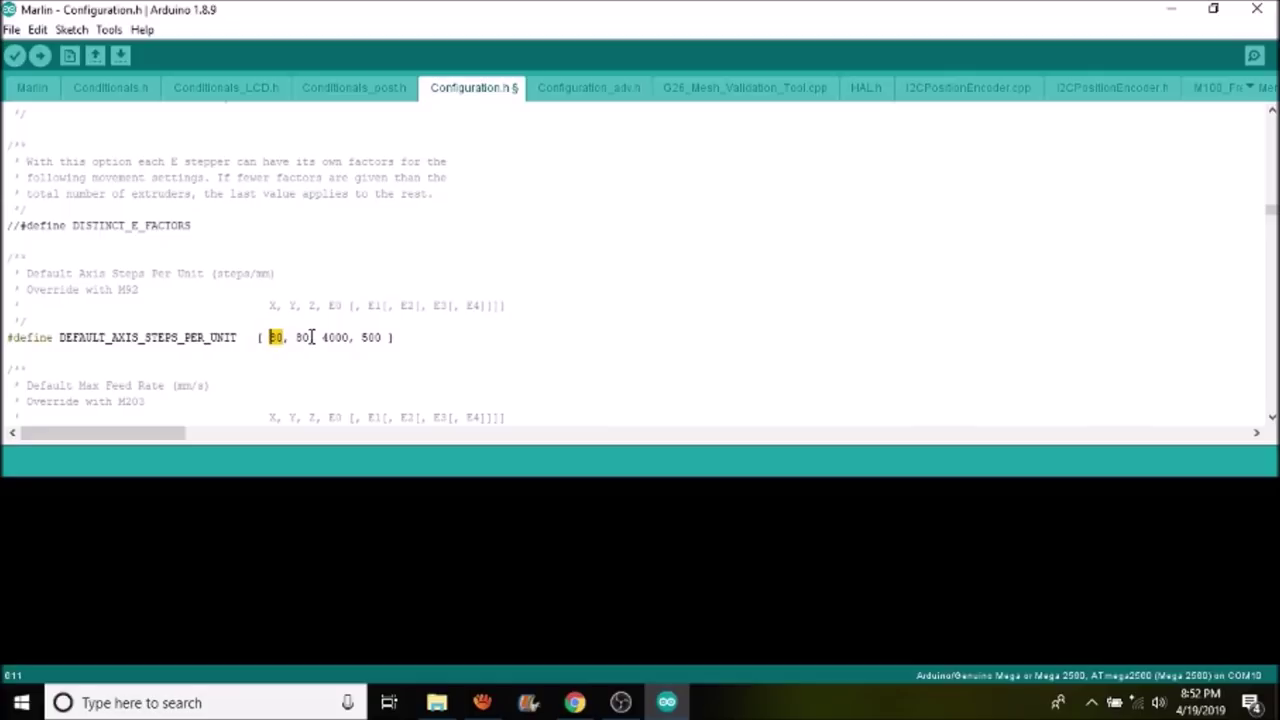
{"action": "left_click", "coordinate": [298, 337]}
{"action": "mouse_move", "coordinate": [298, 337]}
{"action": "left_mouse_down"}
{"action": "mouse_move", "coordinate": [320, 334]}
{"action": "mouse_move", "coordinate": [305, 337]}
{"action": "left_mouse_up"}
{"action": "type", "text": "160"}
Step: Check the board, processor and port selected for uploading the firmware
{"action": "left_click", "coordinate": [108, 30]}
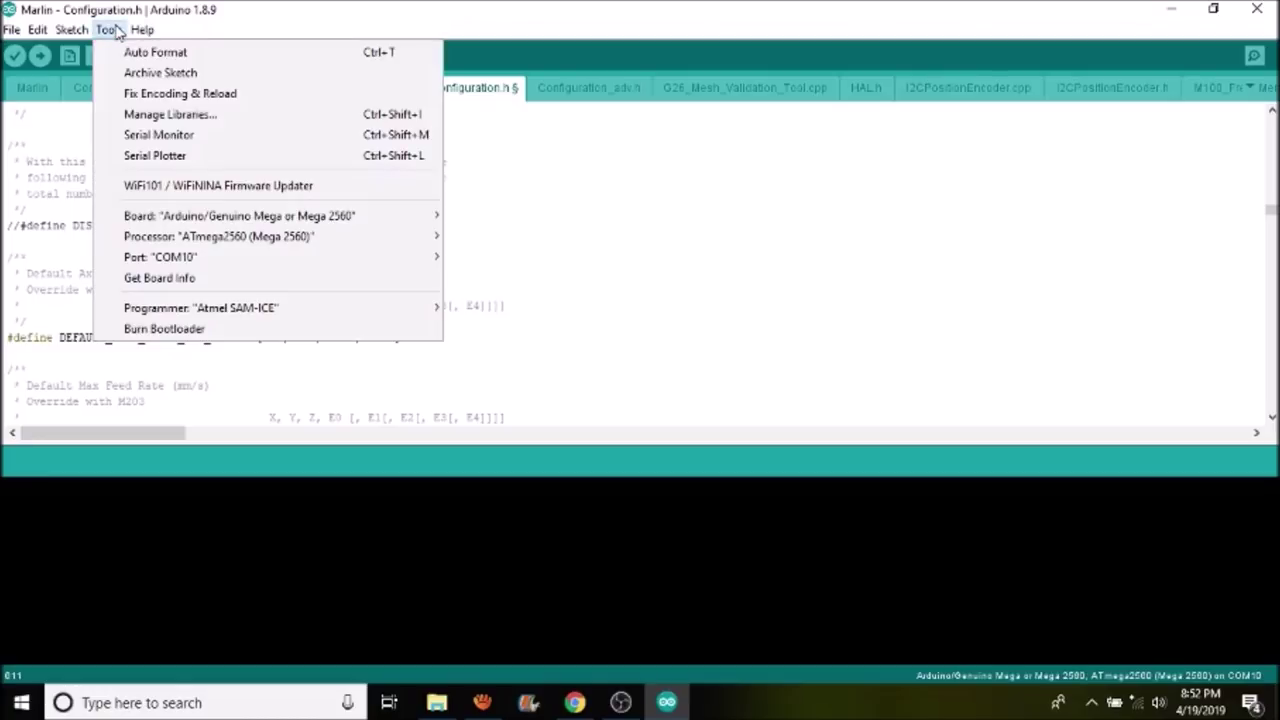
{"action": "mouse_move", "coordinate": [351, 257]}
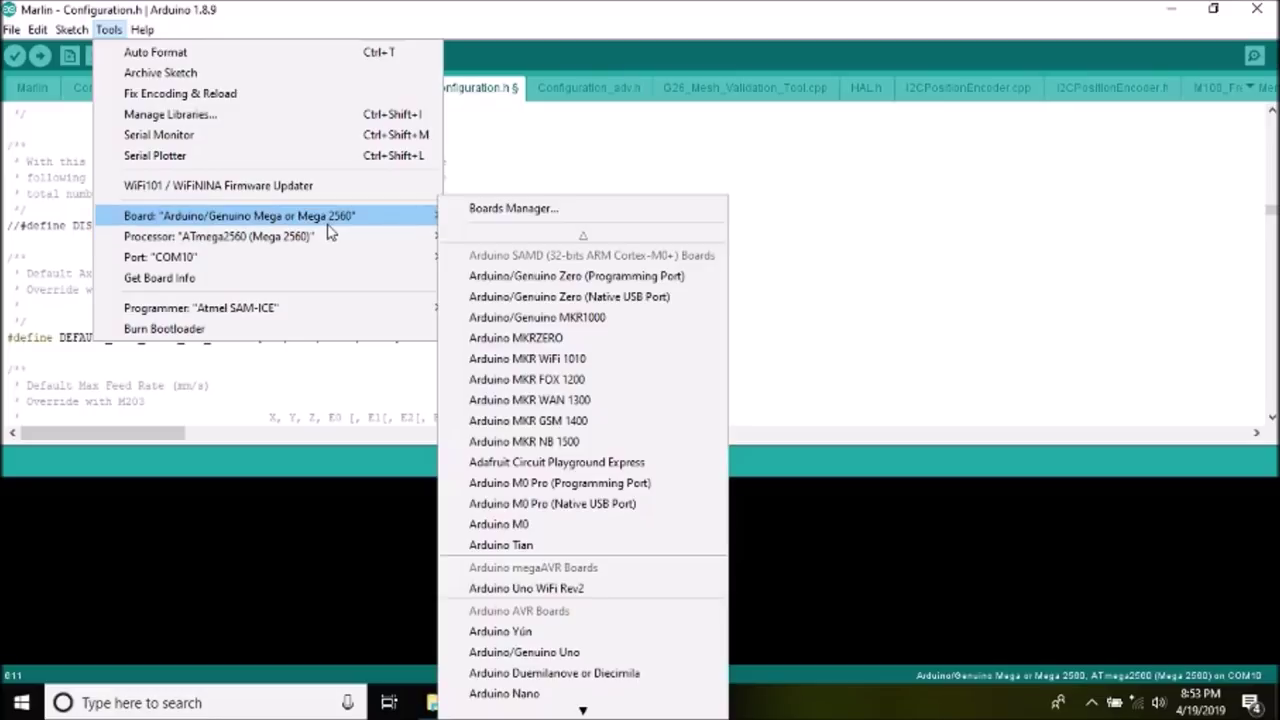
{"action": "left_click", "coordinate": [14, 180]}
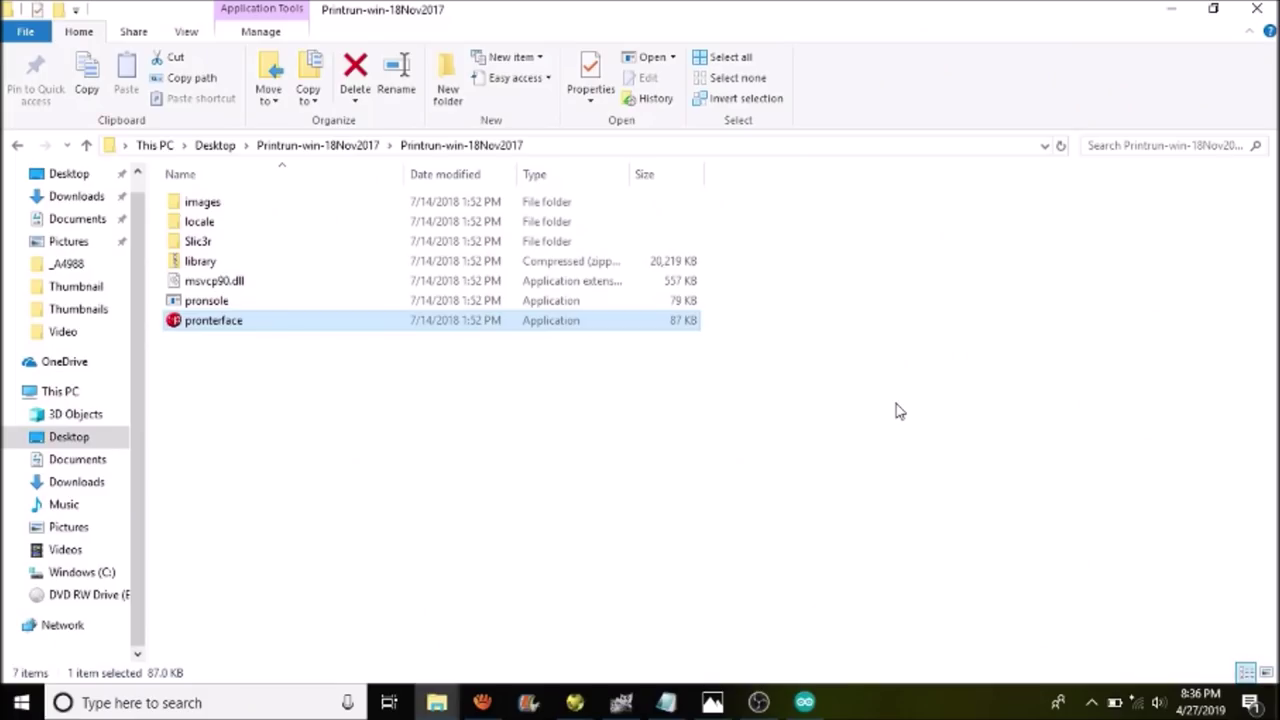
Step: Launch Pronterface from the Printrun-win-18Nov2017 folder and connect to the printer on COM16 at 250000 baud
{"action": "double_click", "coordinate": [199, 322]}
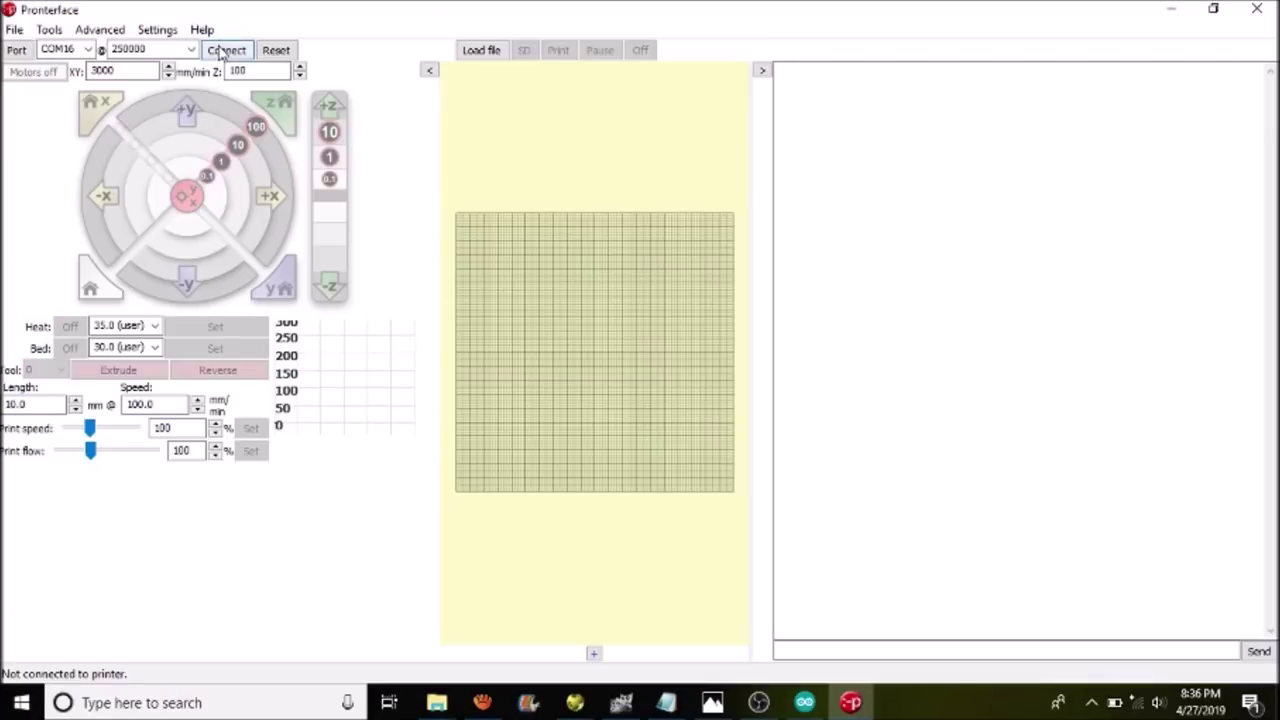
{"action": "left_click", "coordinate": [224, 50]}
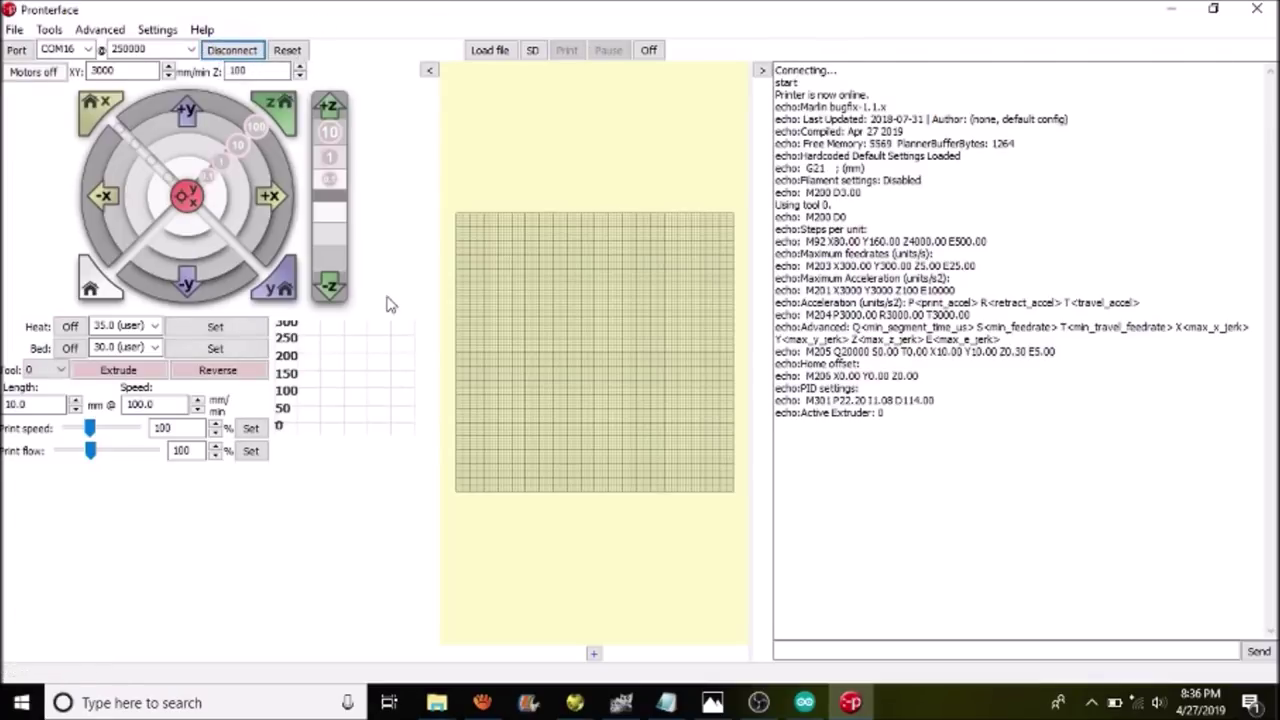